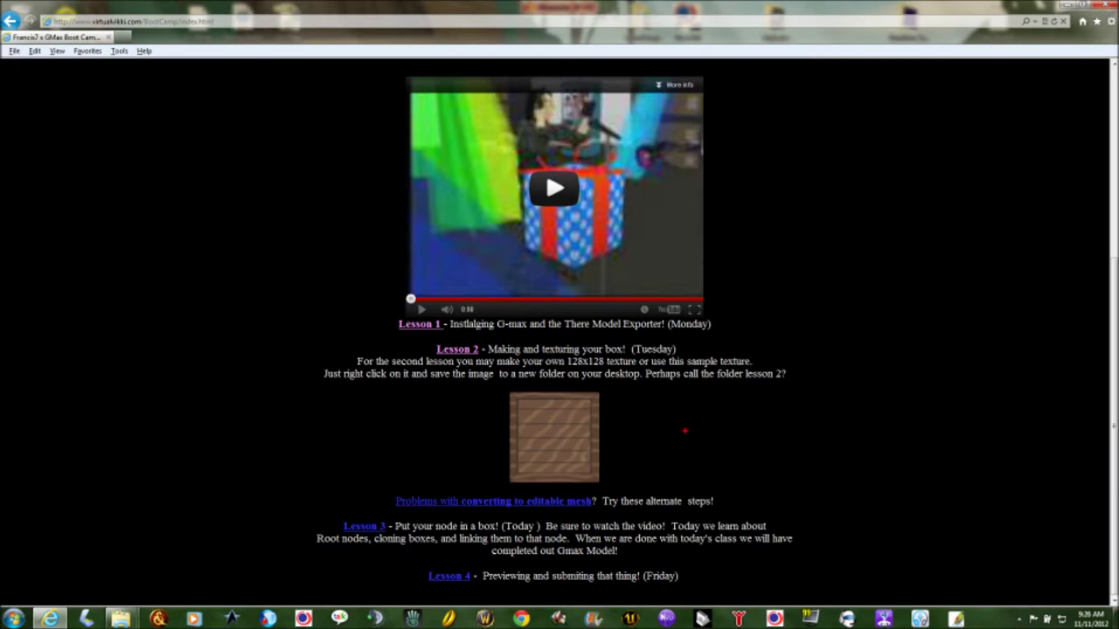
- Annotate the lesson page, underlining '128x128 texture' and drawing a frown over the crate image
click(799, 390)
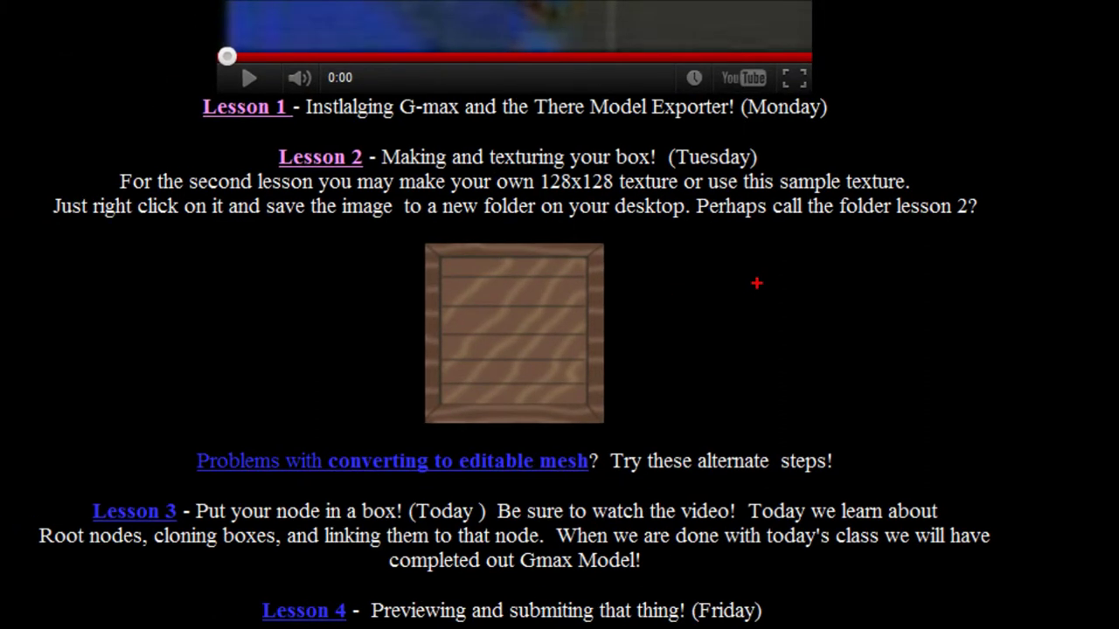
mouse_move(769, 280)
mouse_down()
mouse_move(640, 328)
mouse_move(663, 305)
mouse_move(642, 333)
mouse_move(705, 343)
mouse_up()
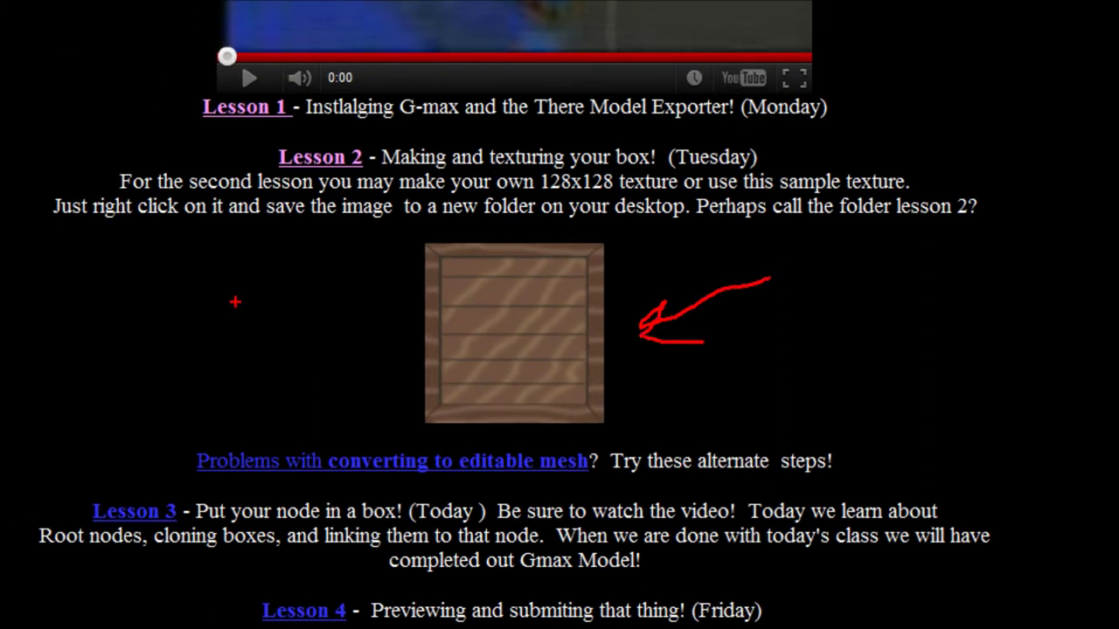
drag(224, 271, 351, 307)
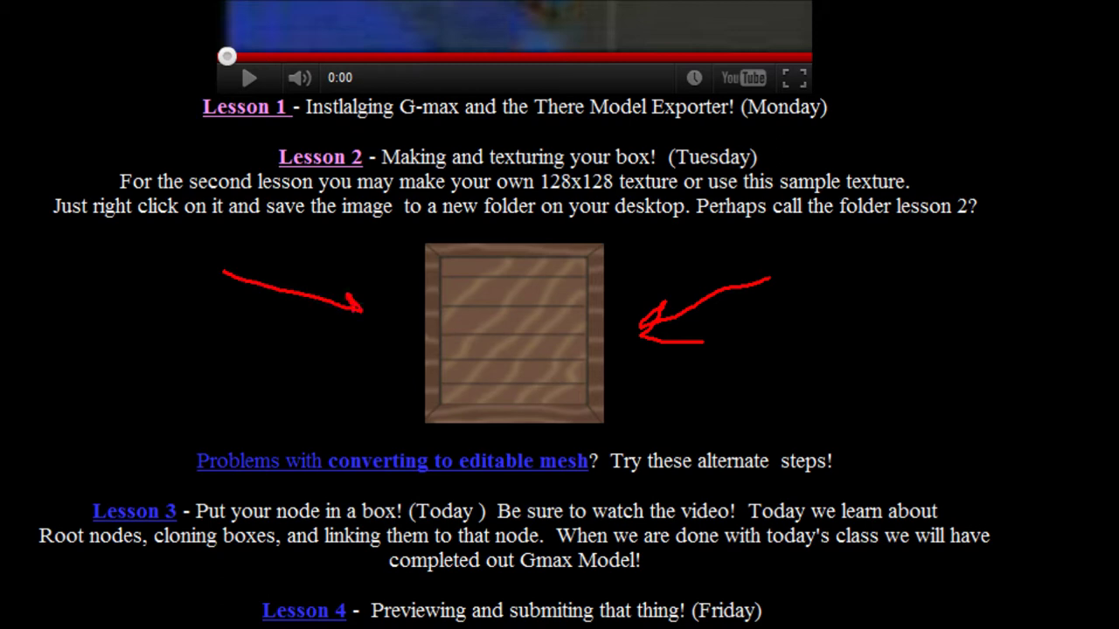
drag(836, 371, 902, 360)
mouse_move(845, 294)
mouse_down()
mouse_move(821, 301)
mouse_move(845, 299)
mouse_up()
mouse_move(884, 292)
mouse_down()
mouse_move(878, 299)
mouse_move(911, 302)
mouse_up()
mouse_move(910, 255)
mouse_down()
mouse_move(866, 252)
mouse_move(781, 314)
mouse_move(798, 402)
mouse_move(969, 412)
mouse_move(981, 300)
mouse_move(881, 252)
mouse_up()
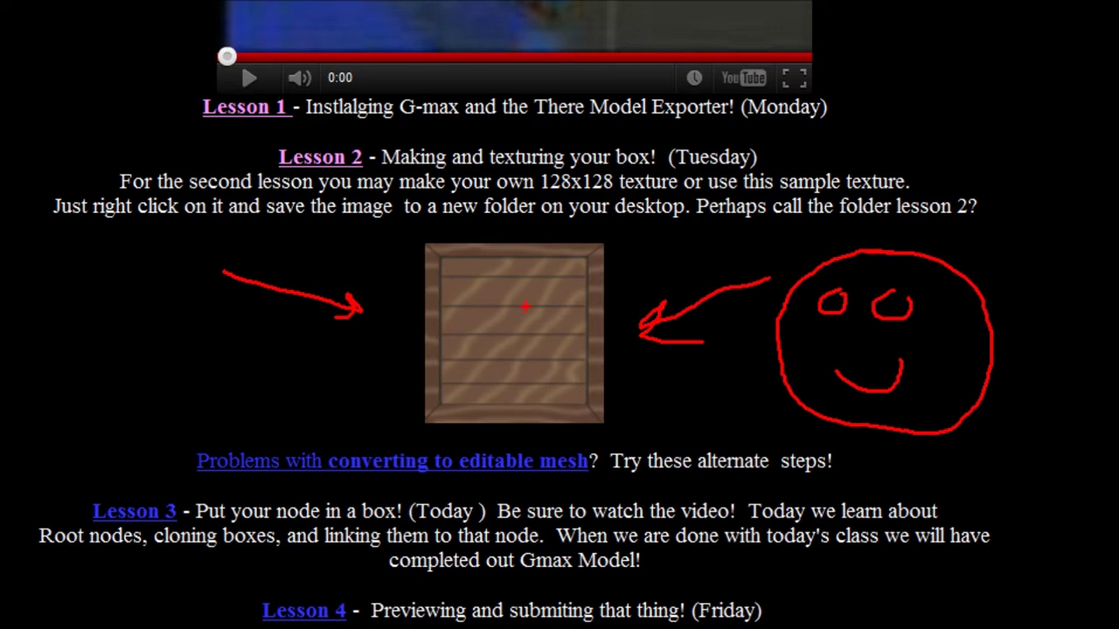
key(Escape)
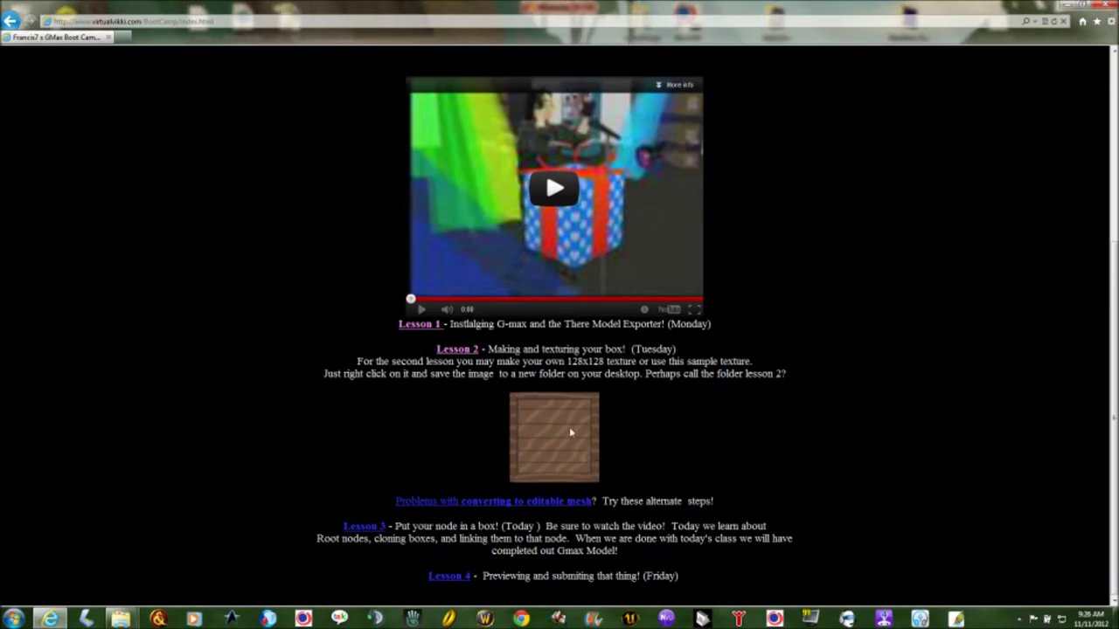
- Save the crate picture as the JPEG 'texture' in Desktop > gmax boot camp
right_click(554, 425)
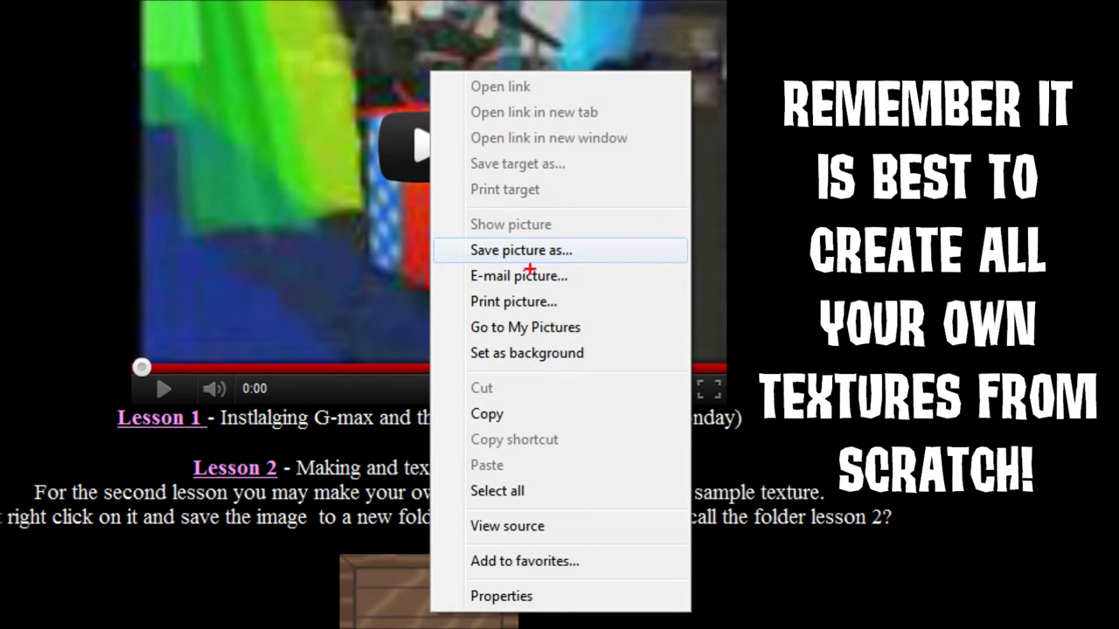
mouse_move(572, 229)
mouse_down()
mouse_move(464, 225)
mouse_move(432, 241)
mouse_move(575, 254)
mouse_move(607, 246)
mouse_move(476, 218)
mouse_up()
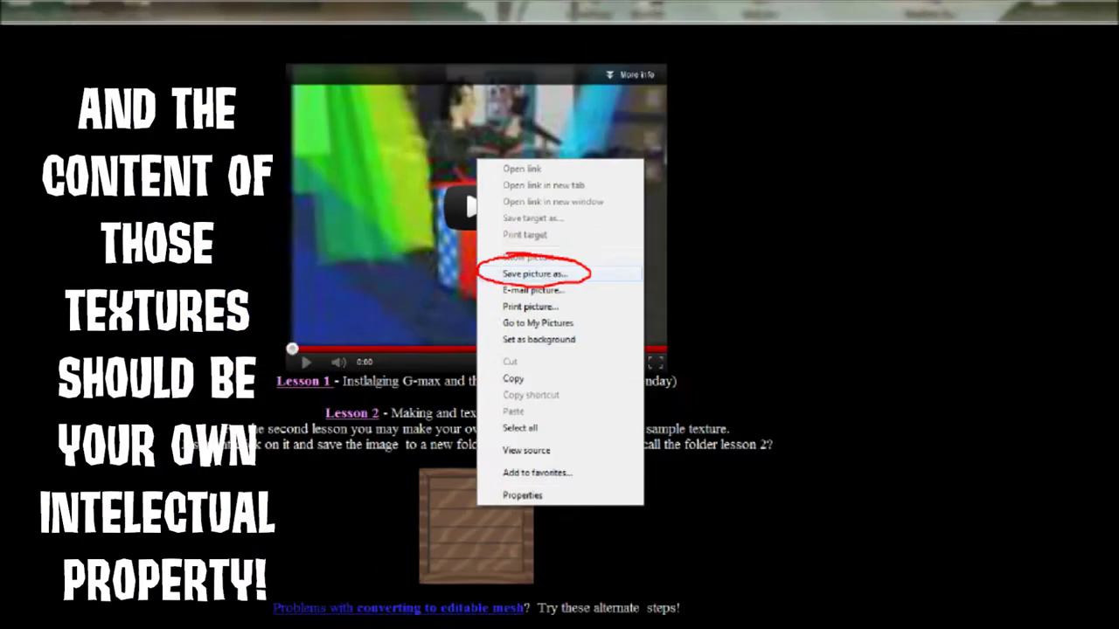
right_click(580, 187)
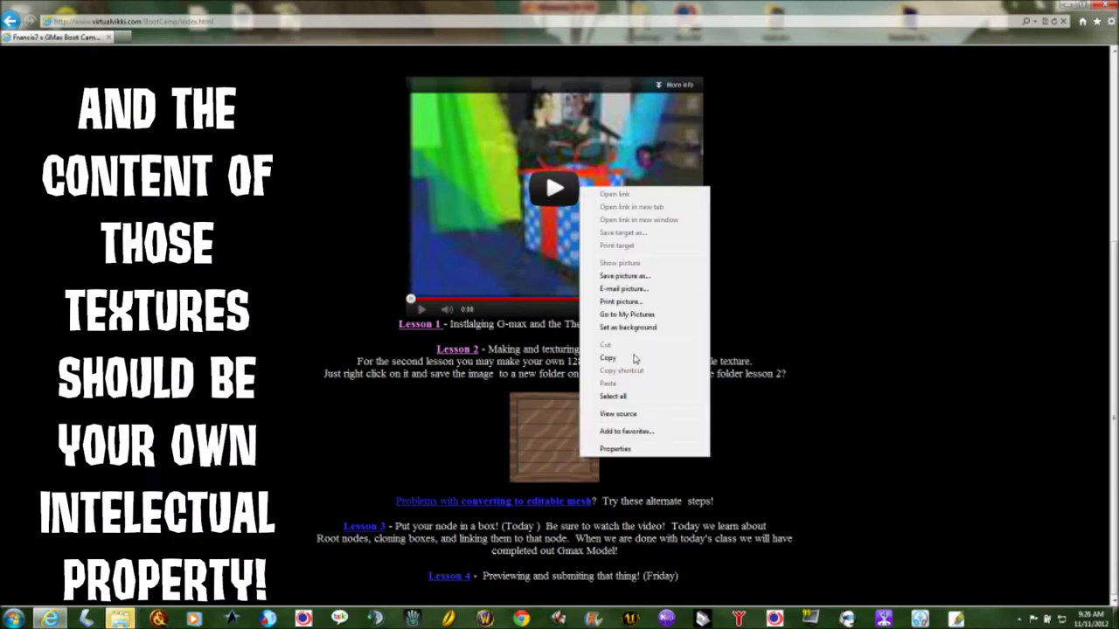
click(633, 276)
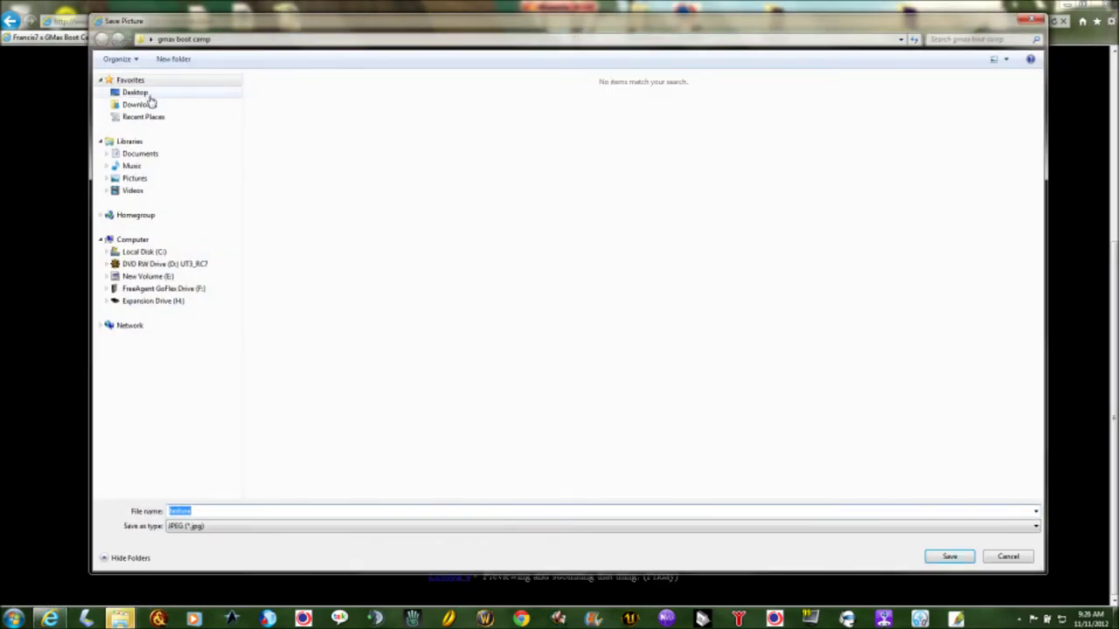
click(139, 92)
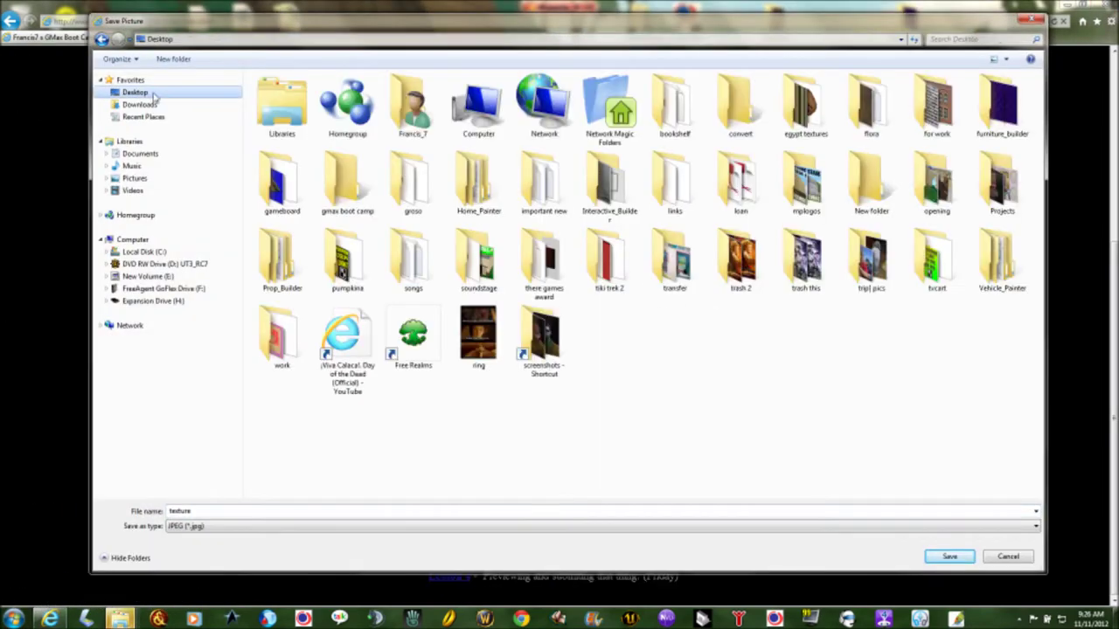
double_click(347, 187)
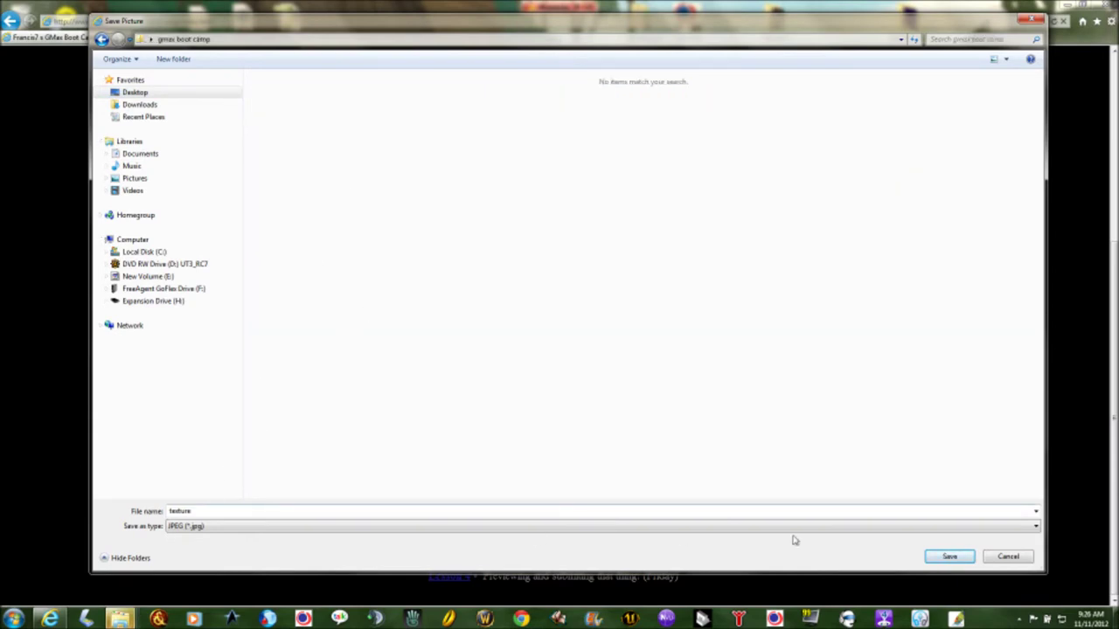
click(953, 559)
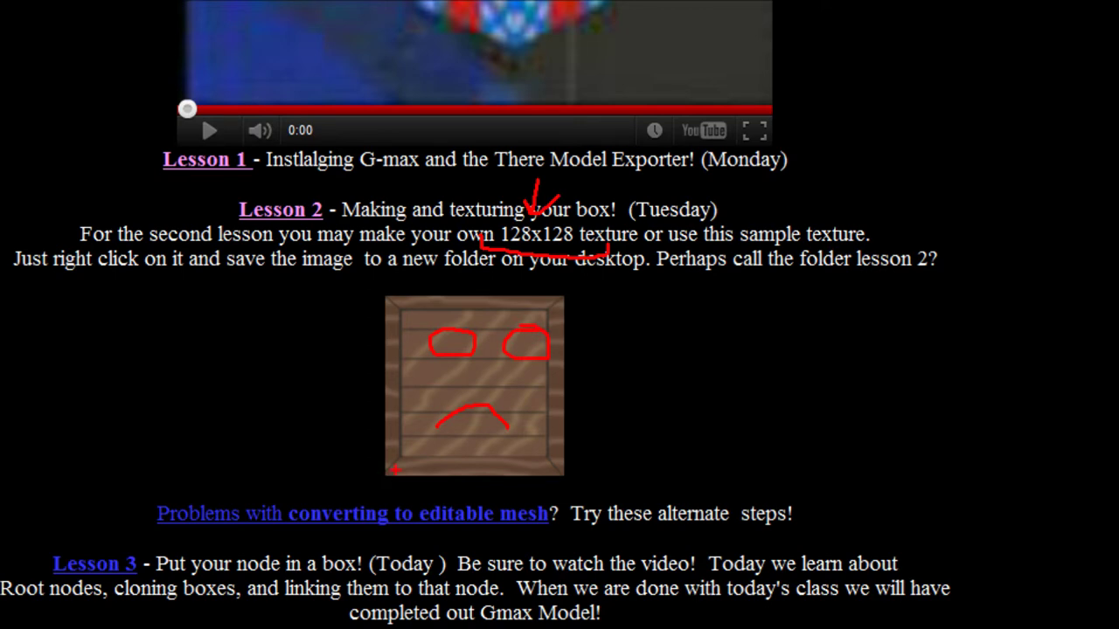
key(Escape)
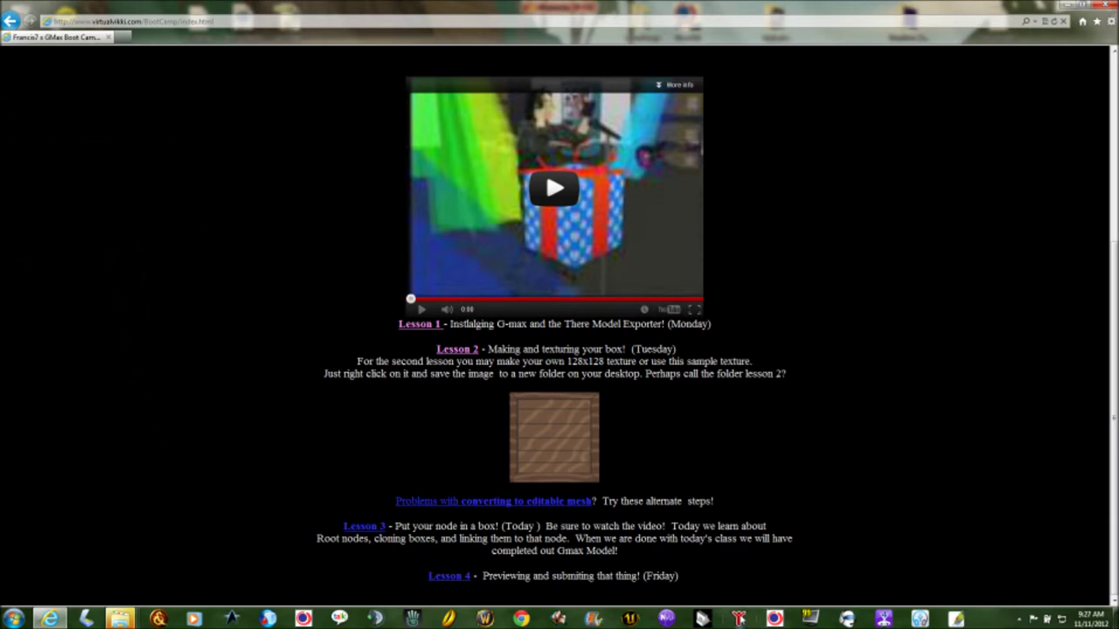
- Launch gmax from the taskbar and continue past the startup news notice
click(739, 619)
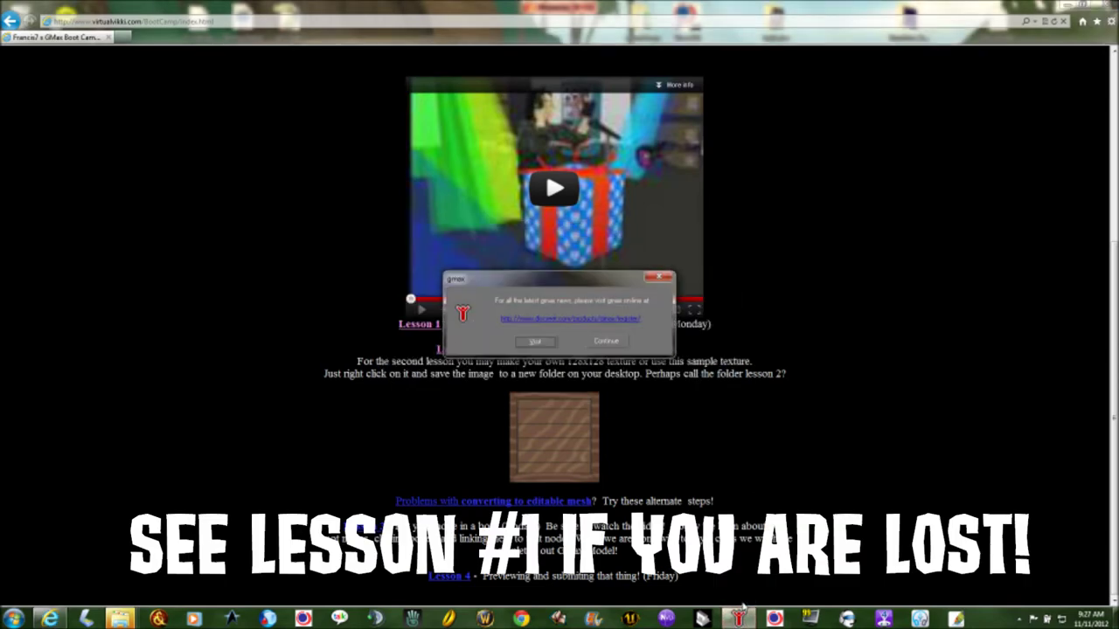
click(609, 342)
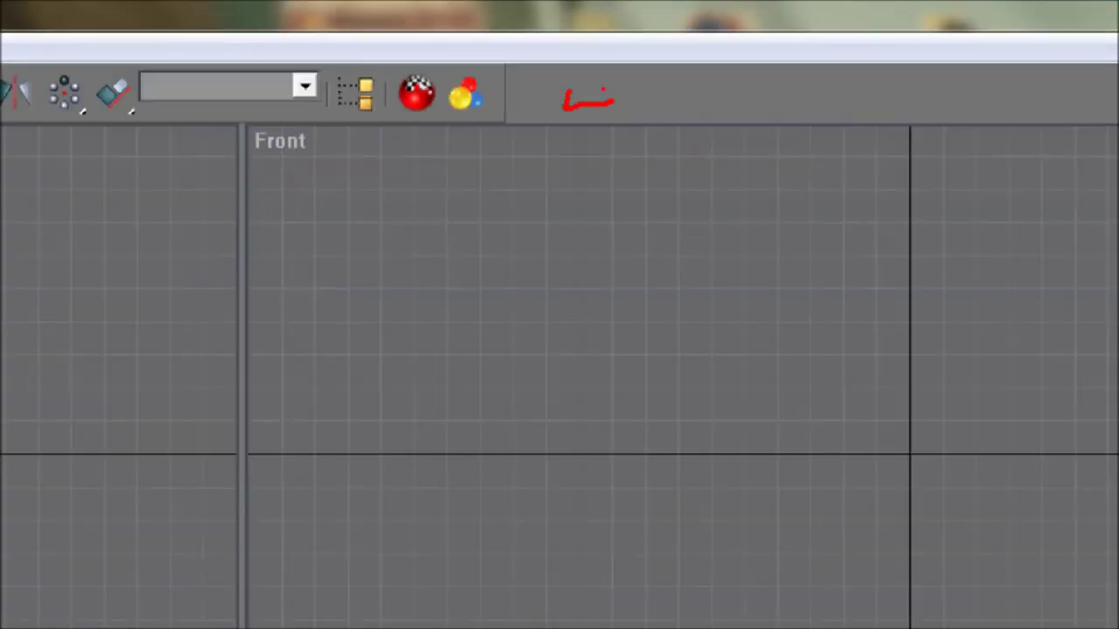
- Enable the Tab Panel from the toolbar's right-click panel list
right_click(771, 273)
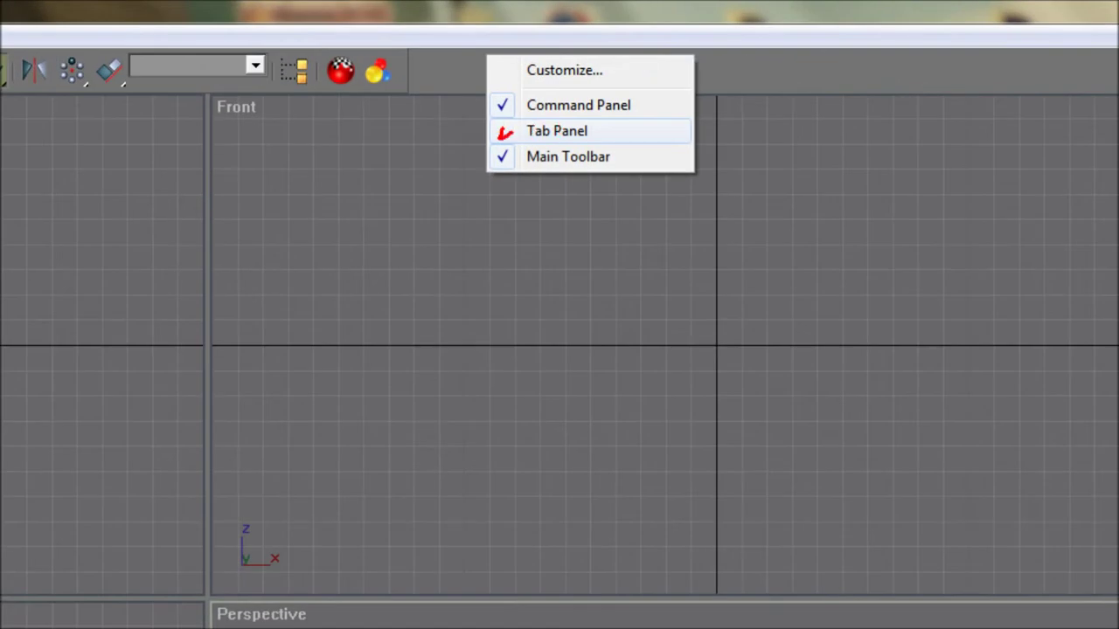
click(514, 130)
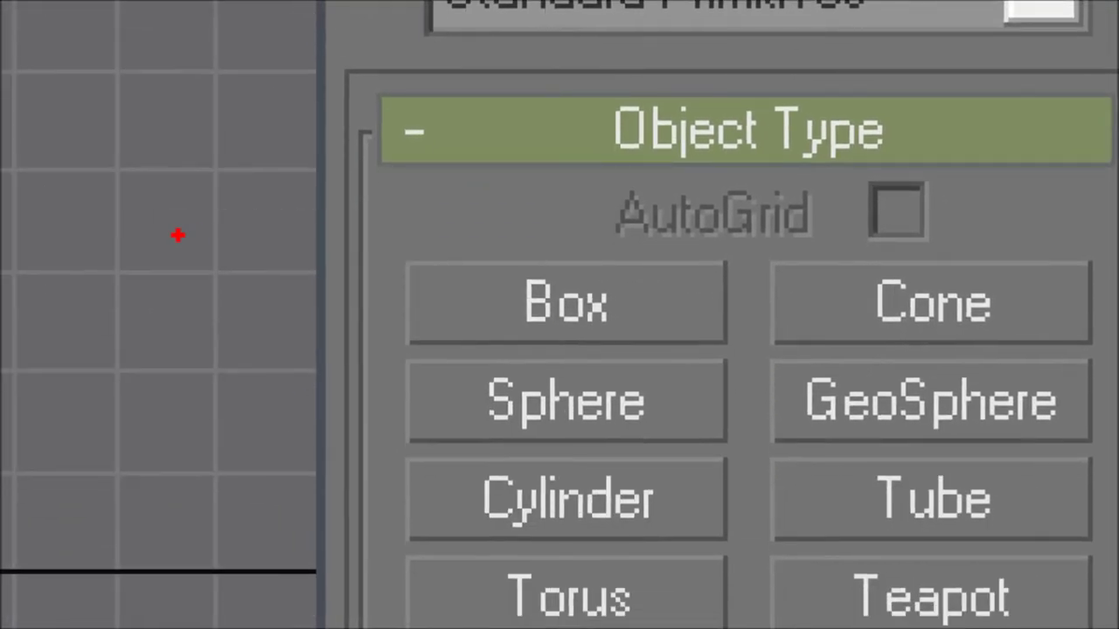
- Activate the Box tool under Standard Primitives in the Create panel
drag(61, 213, 314, 298)
mouse_move(260, 236)
mouse_down()
mouse_move(313, 295)
mouse_move(251, 330)
mouse_up()
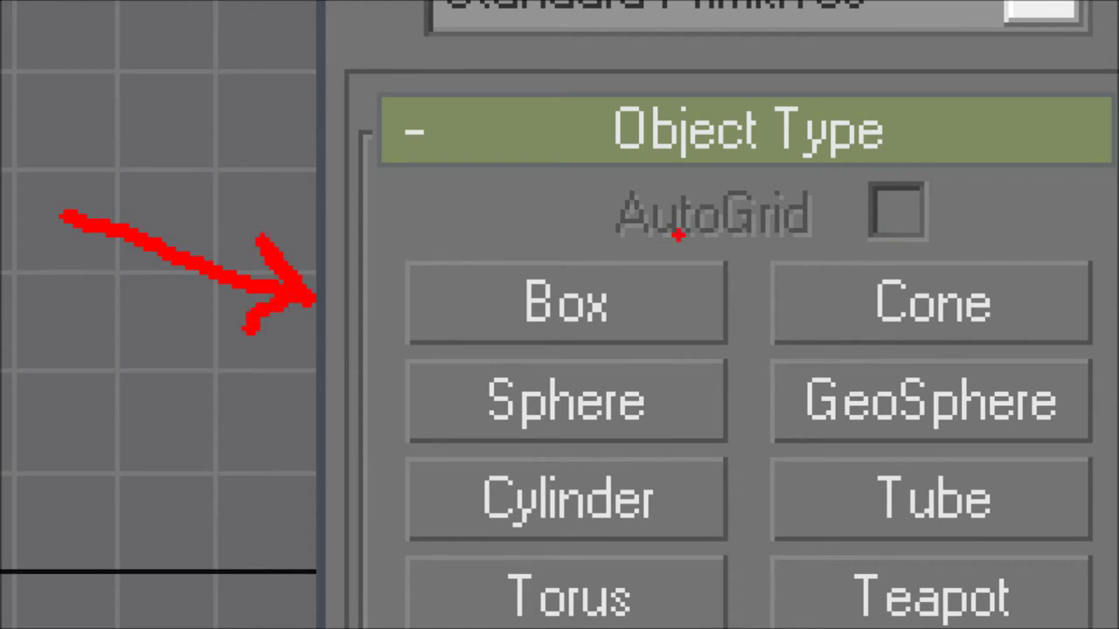
mouse_move(675, 233)
mouse_down()
mouse_move(306, 203)
mouse_move(245, 315)
mouse_move(590, 393)
mouse_move(824, 308)
mouse_move(585, 210)
mouse_up()
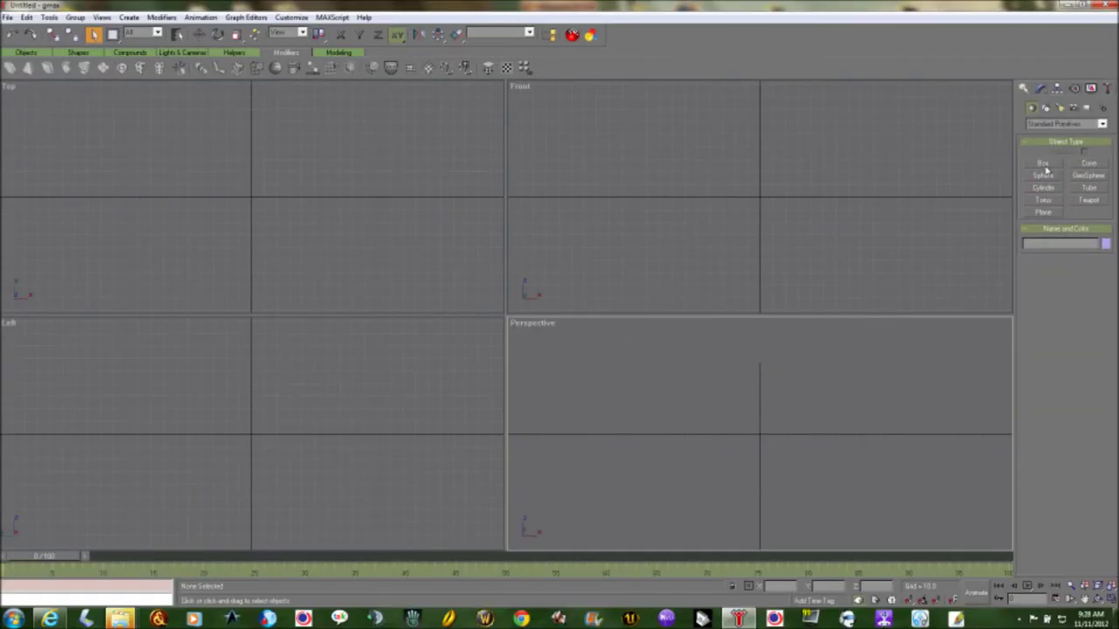
click(1044, 165)
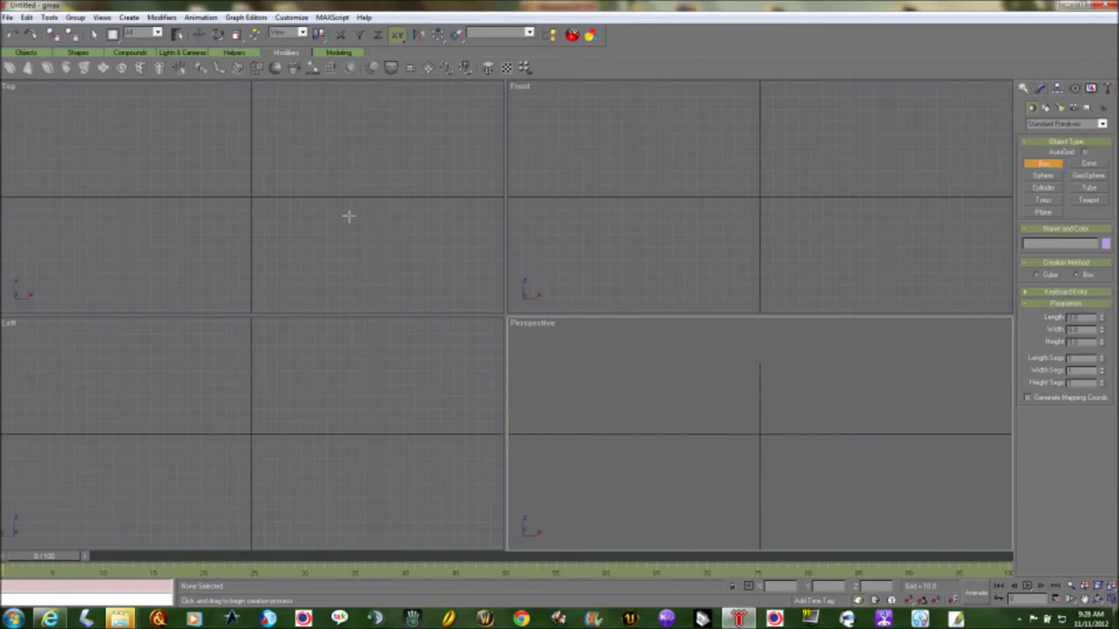
- Switch the upper-left viewport from Back to Top view and begin dragging the box base there
right_click(6, 88)
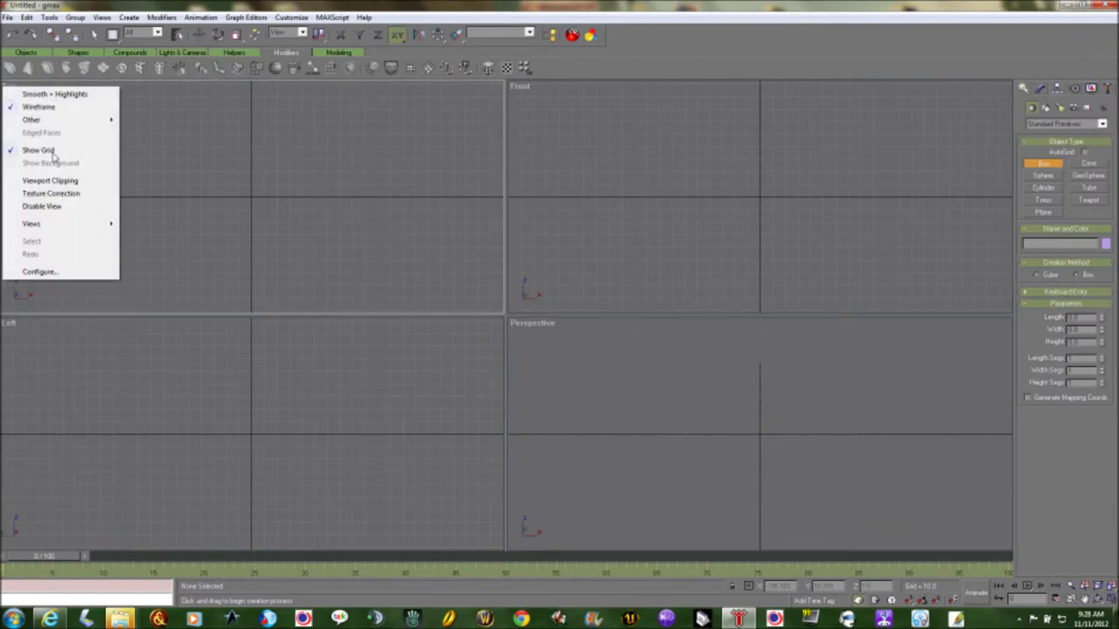
mouse_move(62, 227)
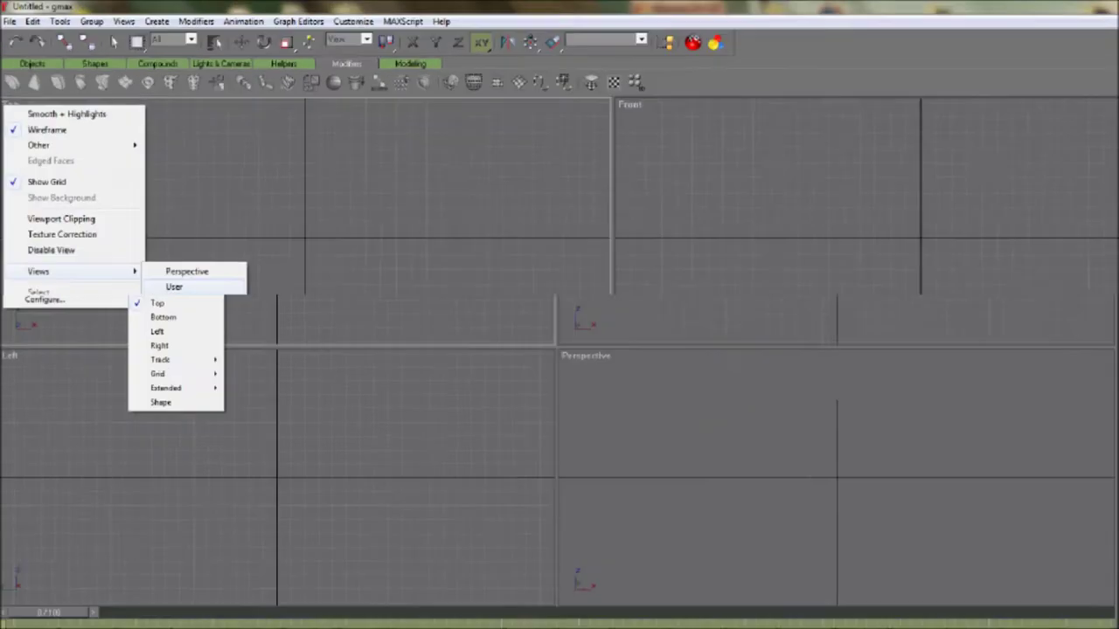
drag(218, 334, 275, 332)
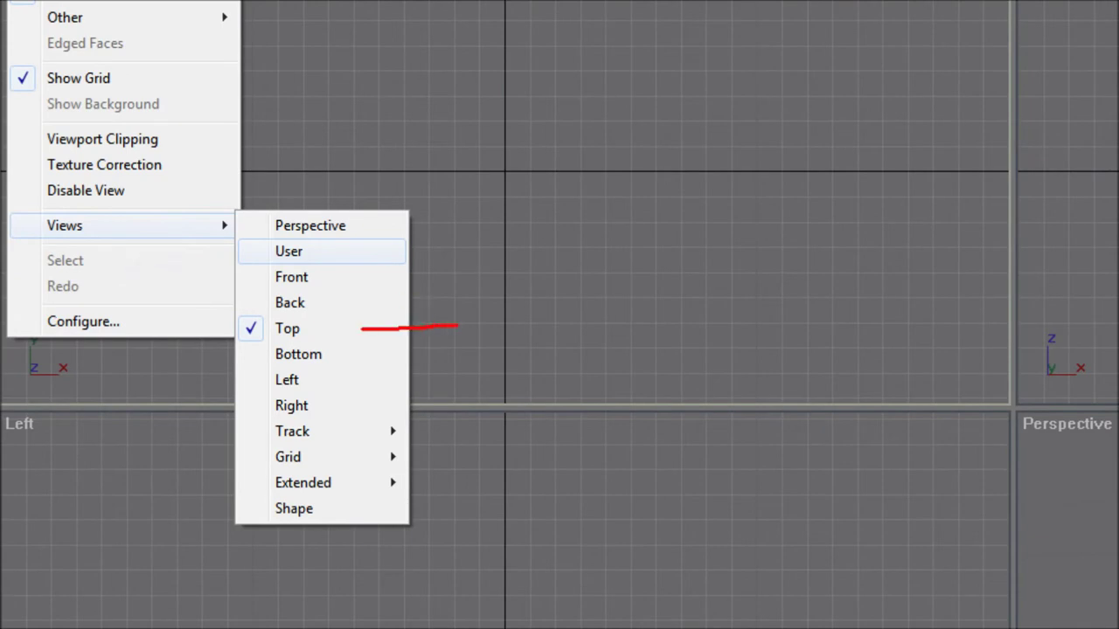
mouse_move(355, 320)
mouse_down()
mouse_move(326, 335)
mouse_move(353, 339)
mouse_up()
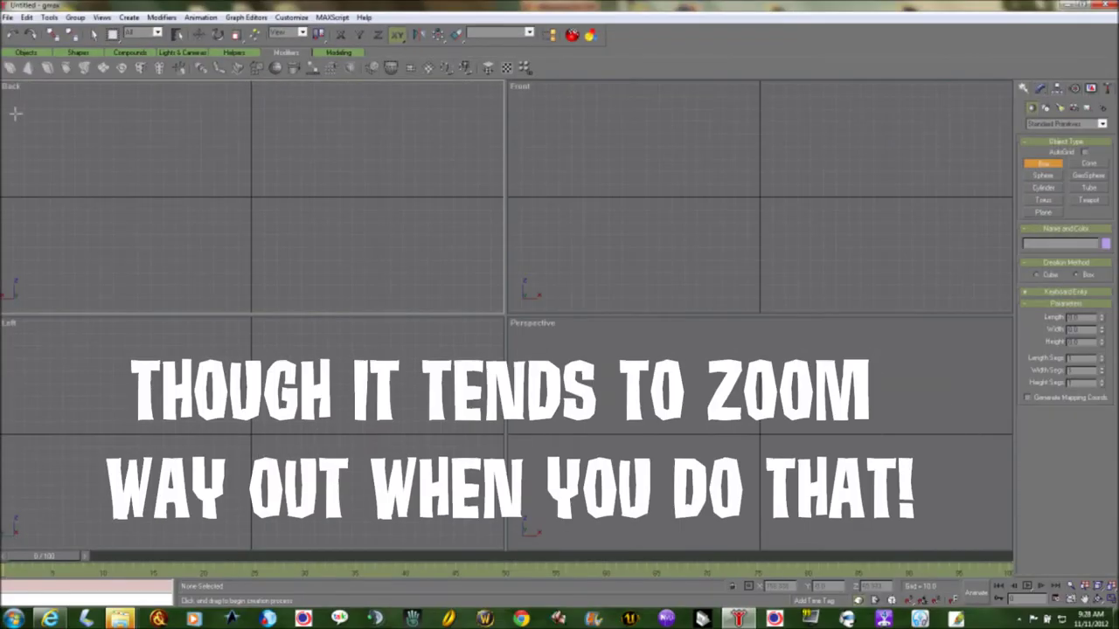
right_click(10, 88)
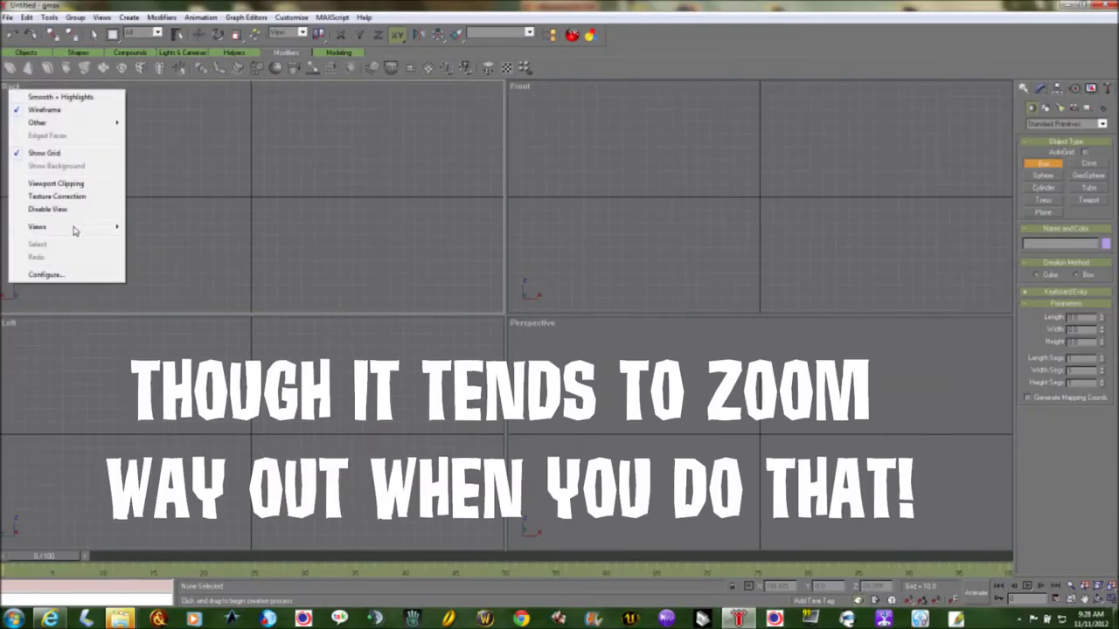
mouse_move(70, 228)
click(150, 278)
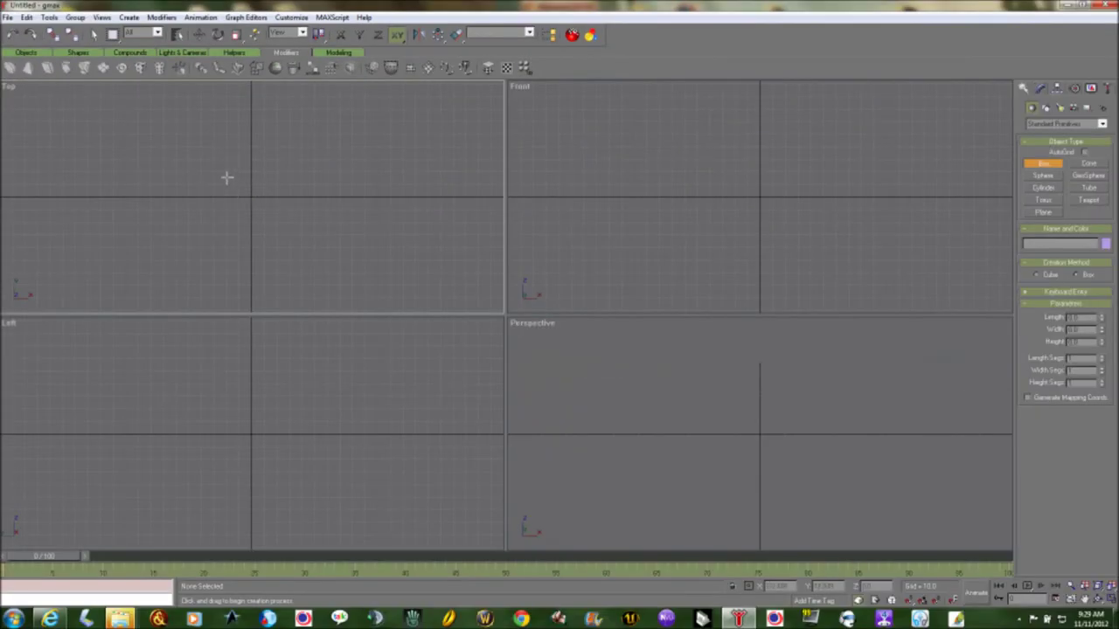
drag(227, 179, 283, 225)
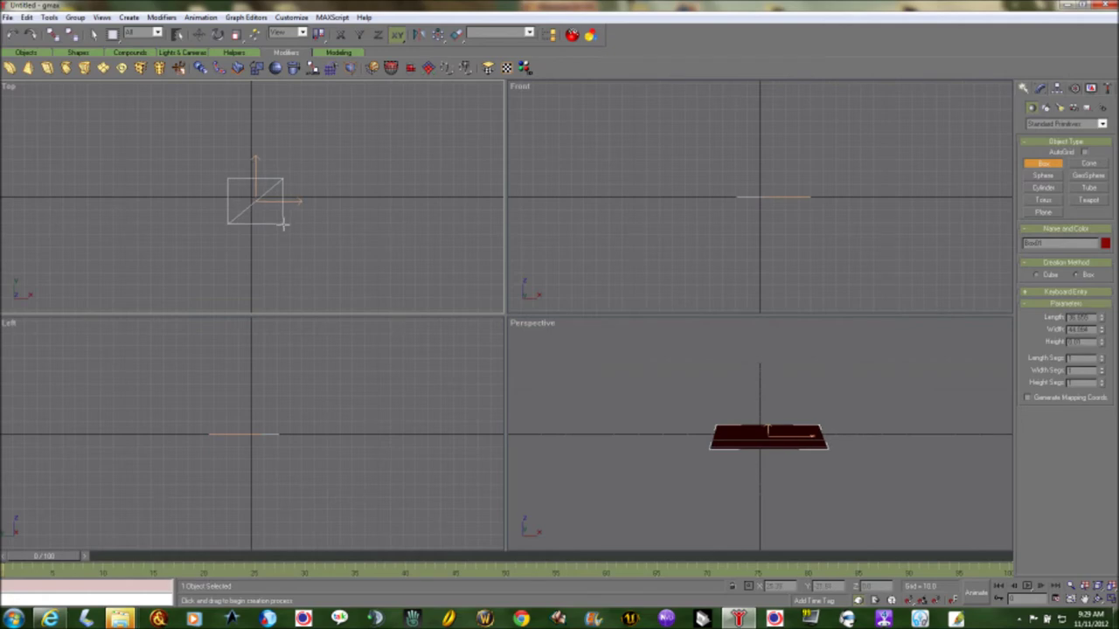
- Finish Box01 at about 41.299 × 43.619 × 41.299 by enlarging the base and setting the height
drag(283, 225, 282, 231)
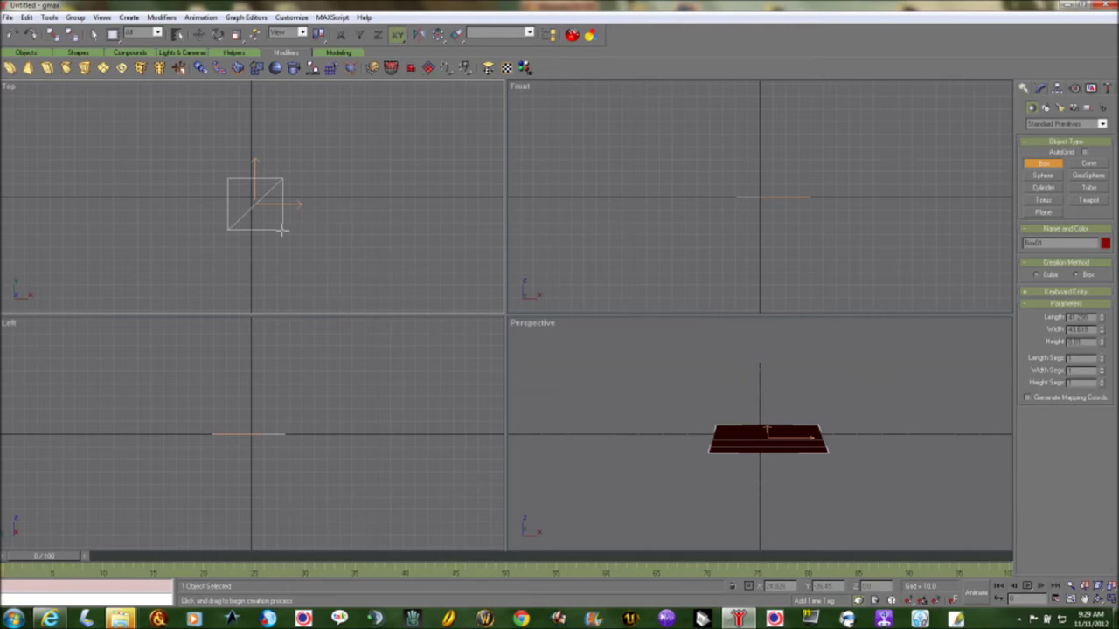
drag(282, 231, 281, 231)
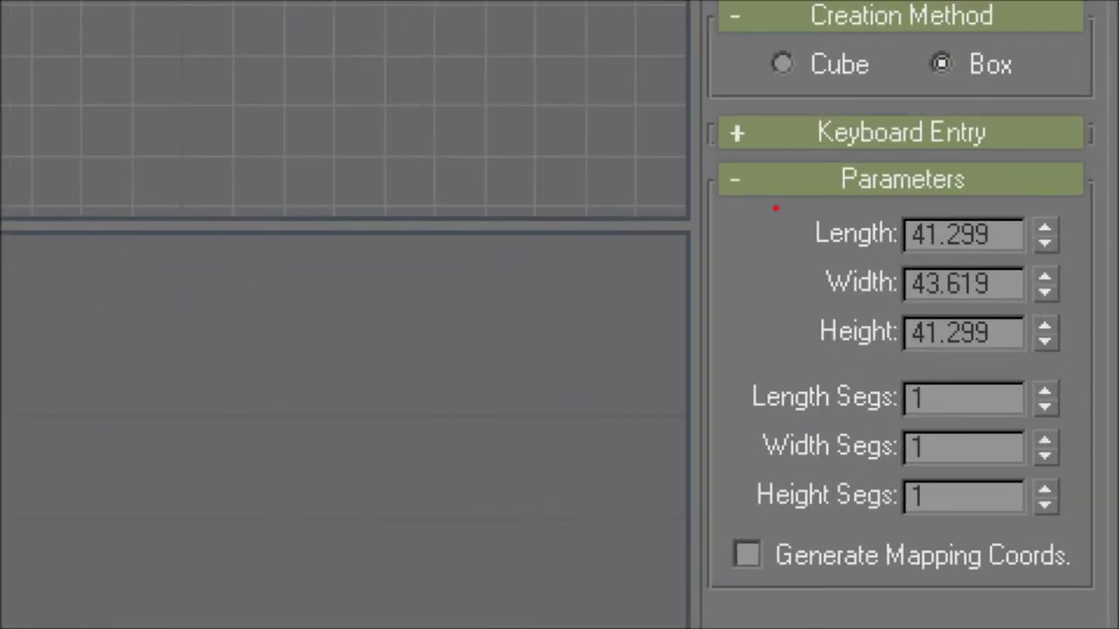
- Set the box's Length, Width and Height to 1.0 in the Parameters rollout
mouse_move(775, 208)
mouse_down()
mouse_move(756, 208)
mouse_move(748, 323)
mouse_move(777, 364)
mouse_move(813, 365)
mouse_up()
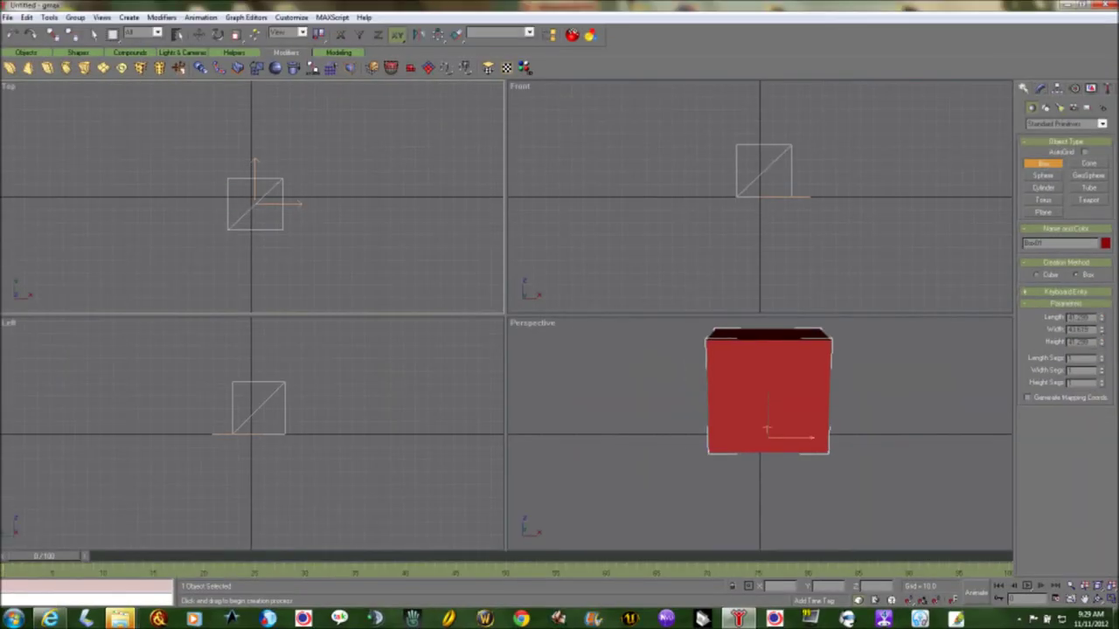
double_click(1080, 317)
text(0)
key(Tab)
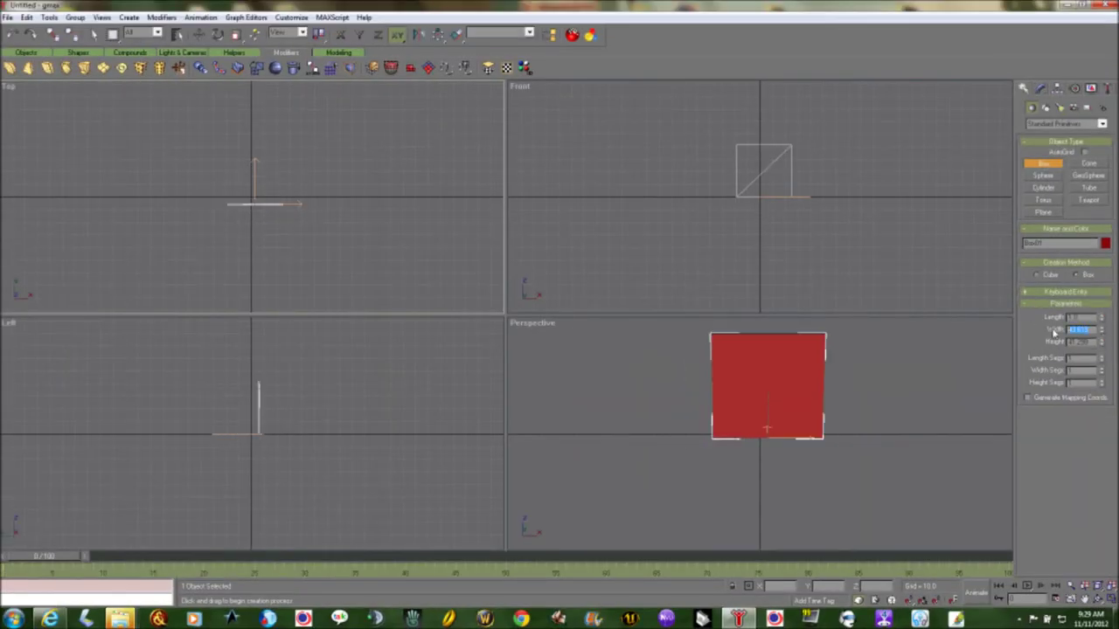
text(0)
key(Tab)
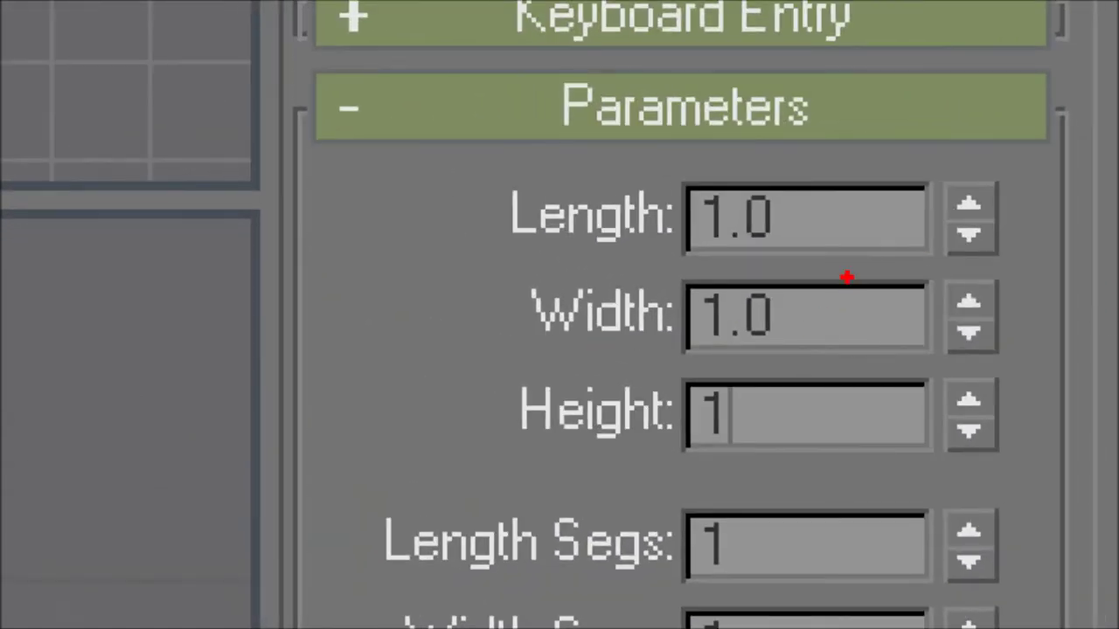
mouse_move(855, 264)
mouse_down()
mouse_move(824, 350)
mouse_move(817, 304)
mouse_move(827, 354)
mouse_move(877, 335)
mouse_up()
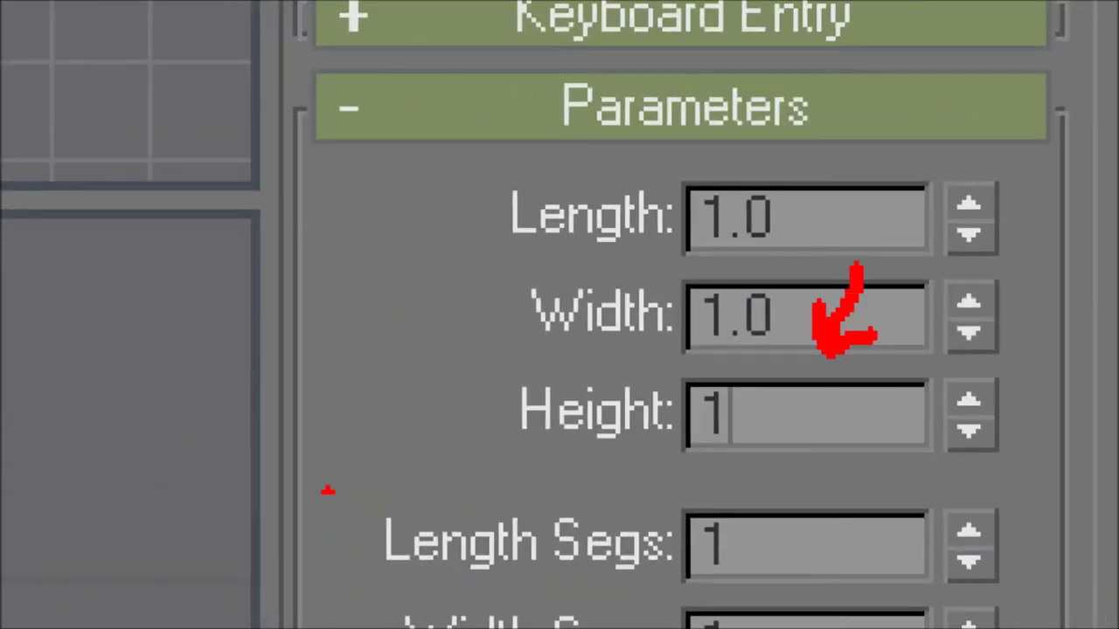
mouse_move(387, 414)
mouse_down()
mouse_move(499, 427)
mouse_move(481, 395)
mouse_up()
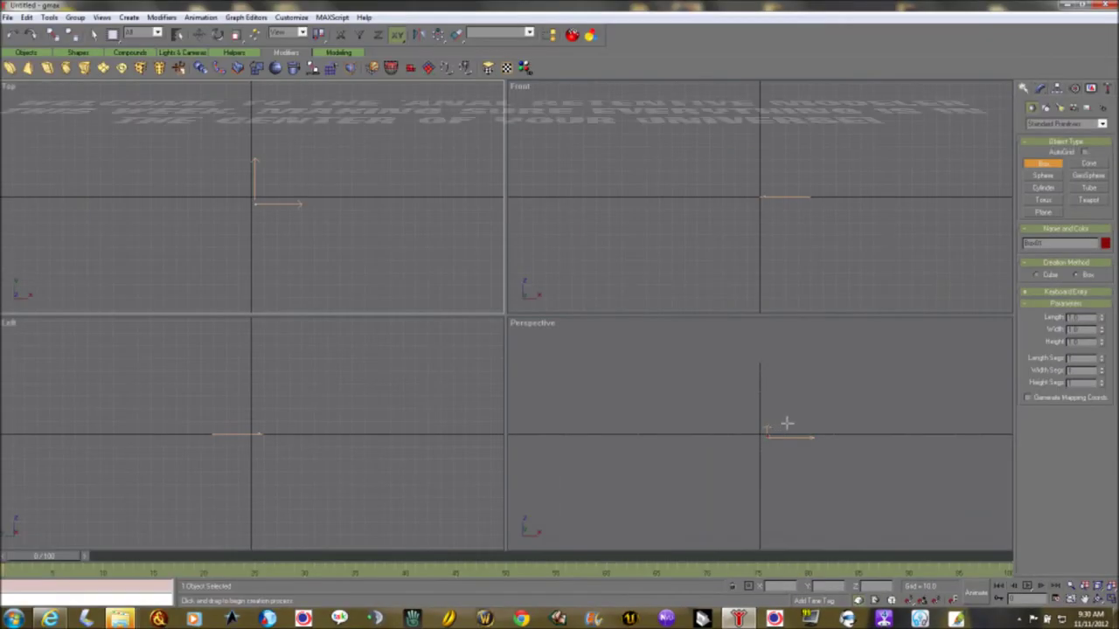
- Select the box with Select and Move and mark the X, Y and Z position fields
click(198, 35)
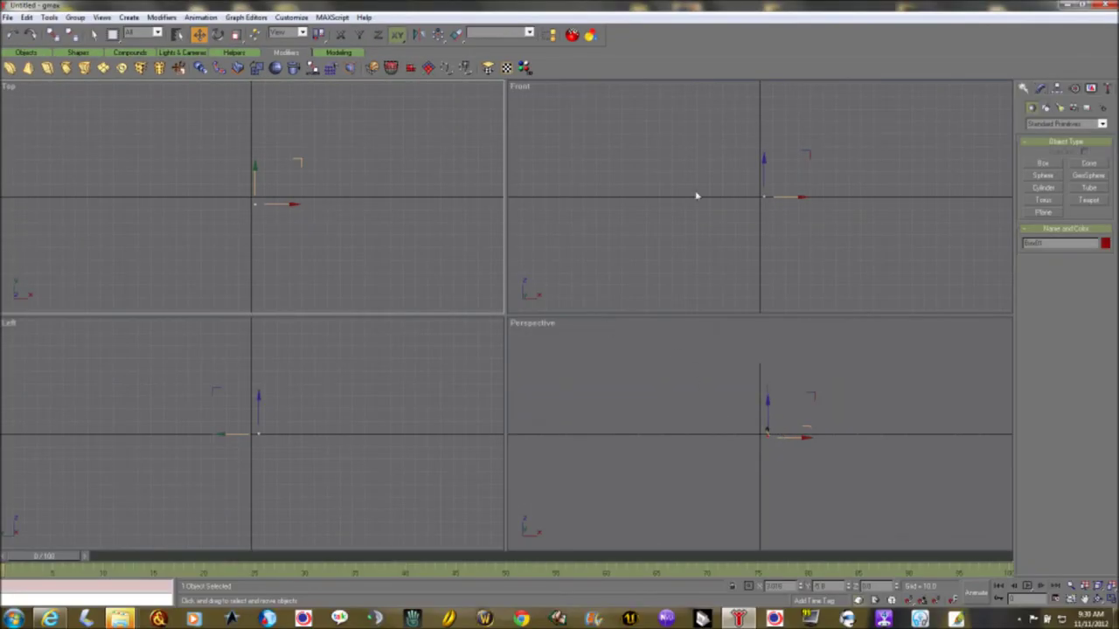
click(823, 412)
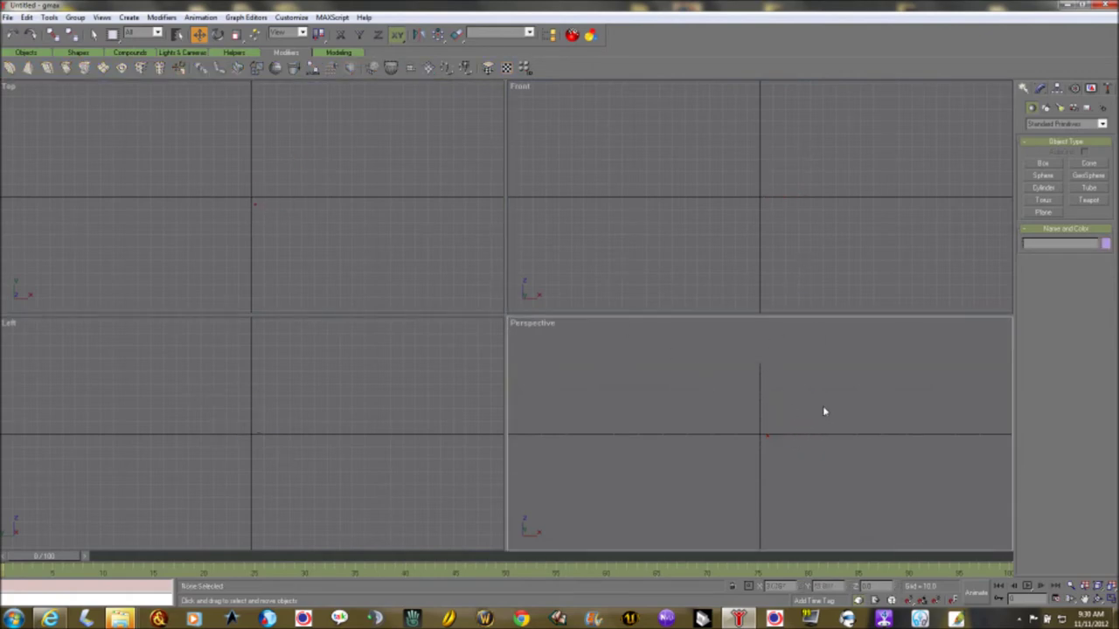
click(768, 435)
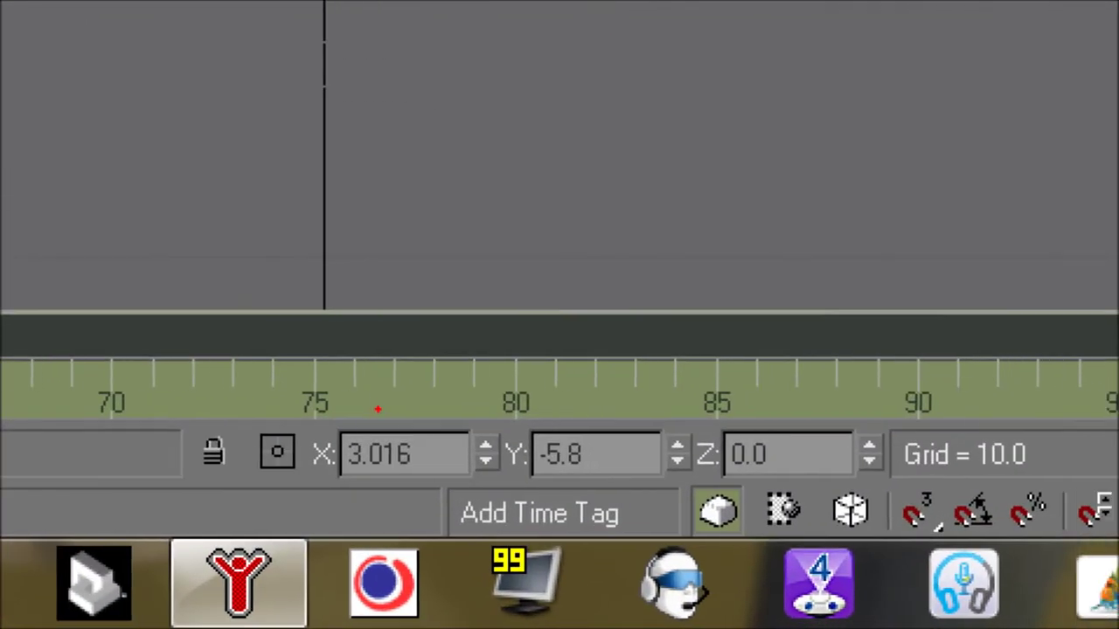
mouse_move(378, 409)
mouse_down()
mouse_move(308, 402)
mouse_move(264, 439)
mouse_move(288, 487)
mouse_up()
mouse_move(579, 401)
mouse_down()
mouse_move(477, 404)
mouse_move(477, 477)
mouse_up()
mouse_move(753, 396)
mouse_down()
mouse_move(684, 418)
mouse_move(675, 468)
mouse_up()
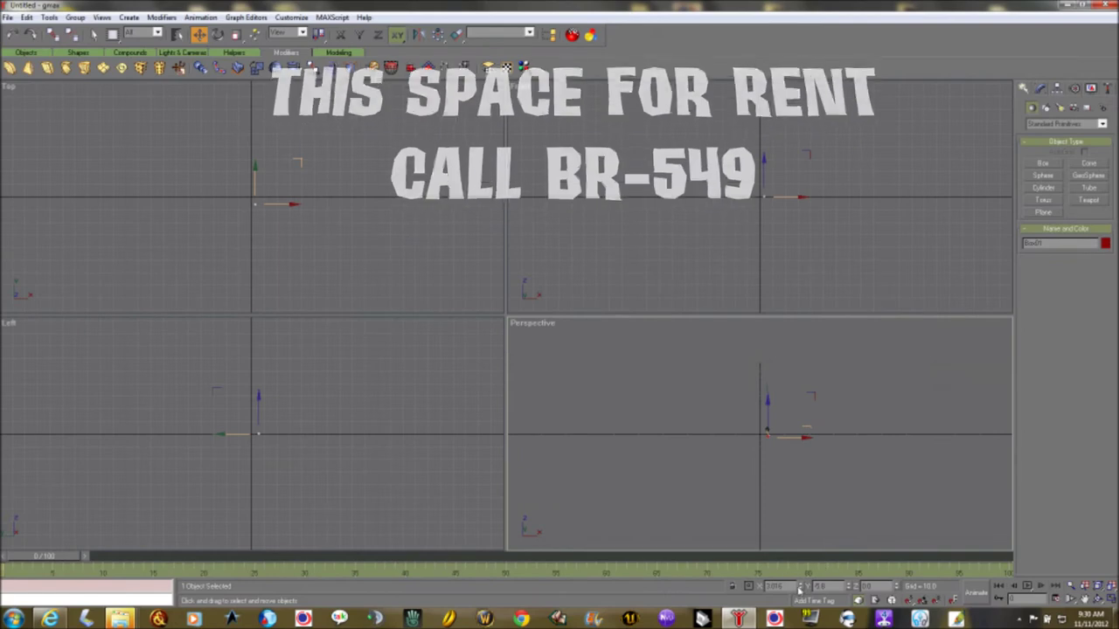
- Enter 0 for the box's X and Y positions
text(0)
key(Tab)
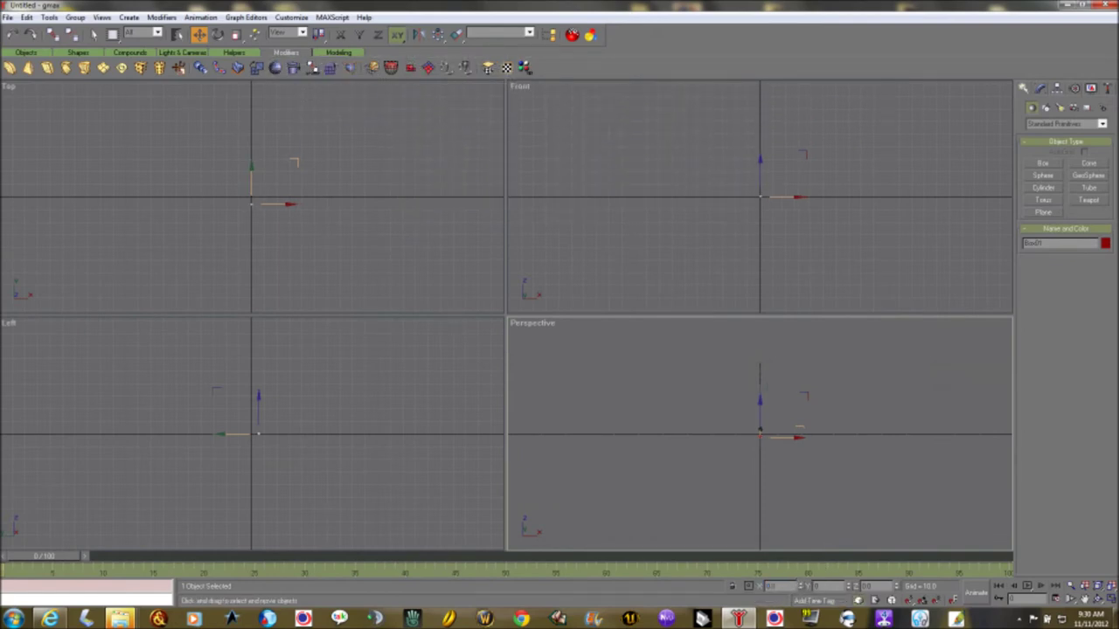
text(0)
key(Tab)
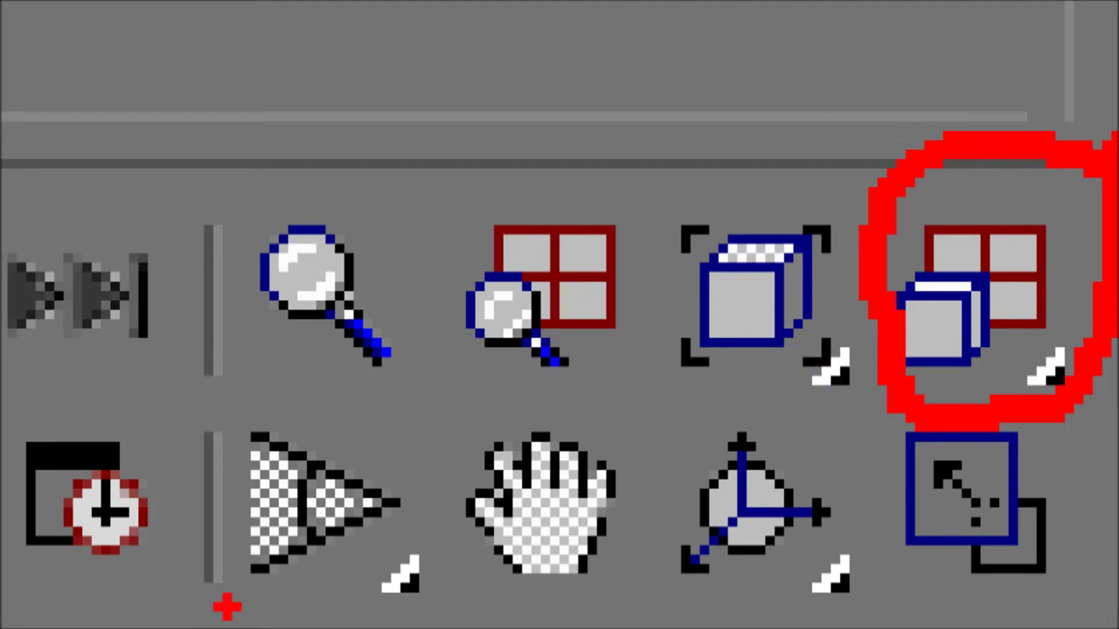
- Annotate the zoom, pan and orbit tools, clear the marks, then apply Zoom Extents All
mouse_move(369, 151)
mouse_down()
mouse_move(201, 184)
mouse_move(170, 335)
mouse_move(258, 415)
mouse_move(349, 411)
mouse_move(392, 354)
mouse_move(435, 164)
mouse_up()
mouse_move(180, 421)
mouse_down()
mouse_move(201, 531)
mouse_move(200, 623)
mouse_move(441, 618)
mouse_move(459, 467)
mouse_move(404, 461)
mouse_up()
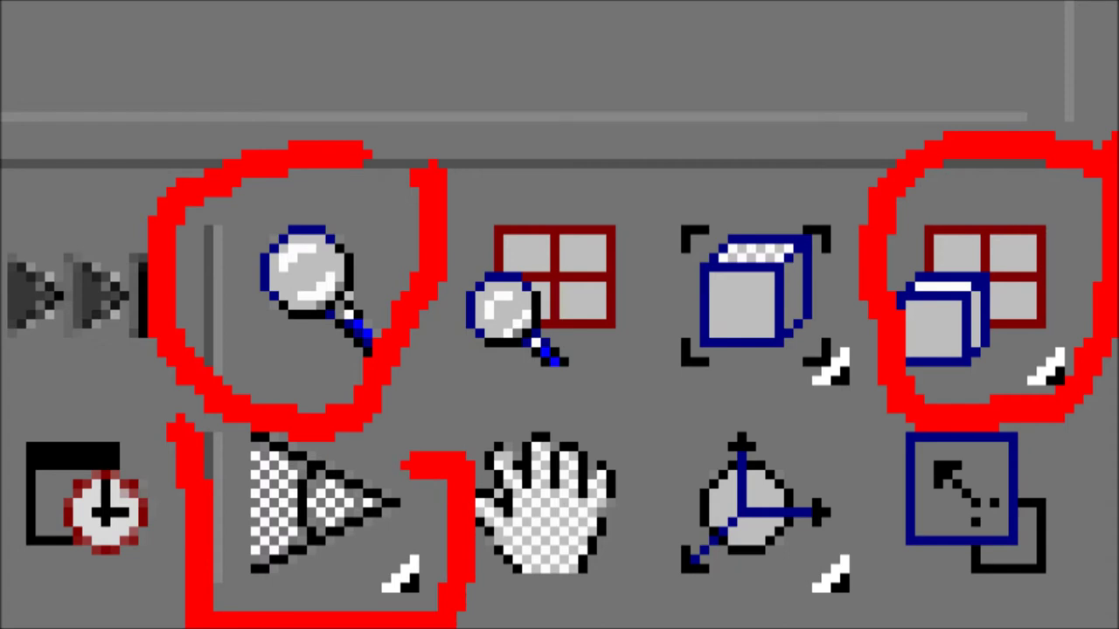
mouse_move(500, 602)
mouse_down()
mouse_move(584, 603)
mouse_move(657, 498)
mouse_move(648, 398)
mouse_up()
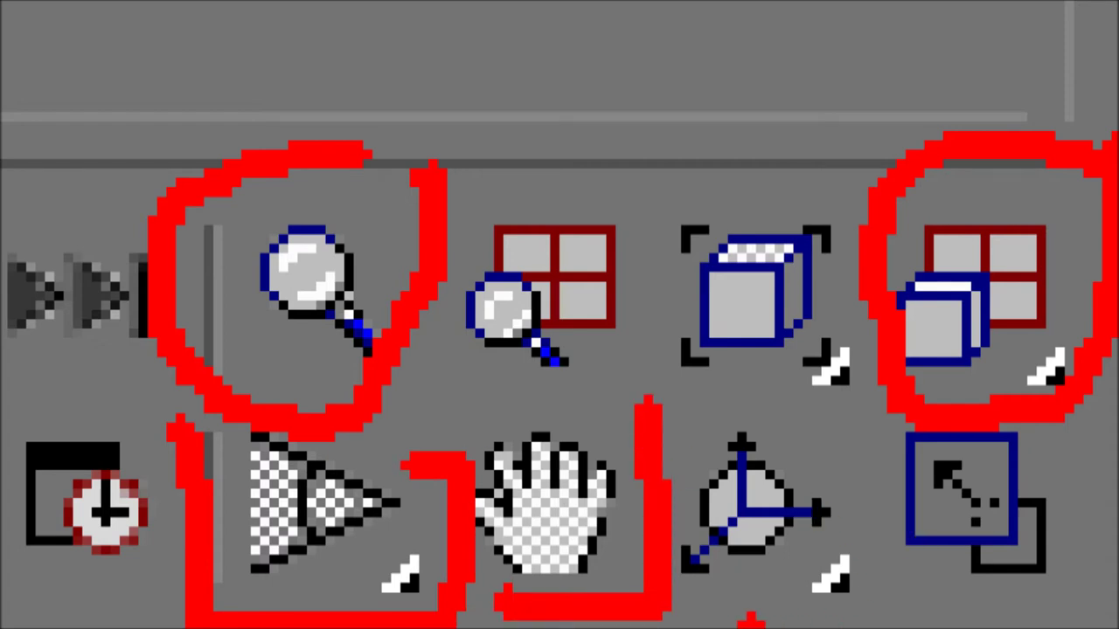
mouse_move(703, 597)
mouse_down()
mouse_move(864, 602)
mouse_move(854, 434)
mouse_up()
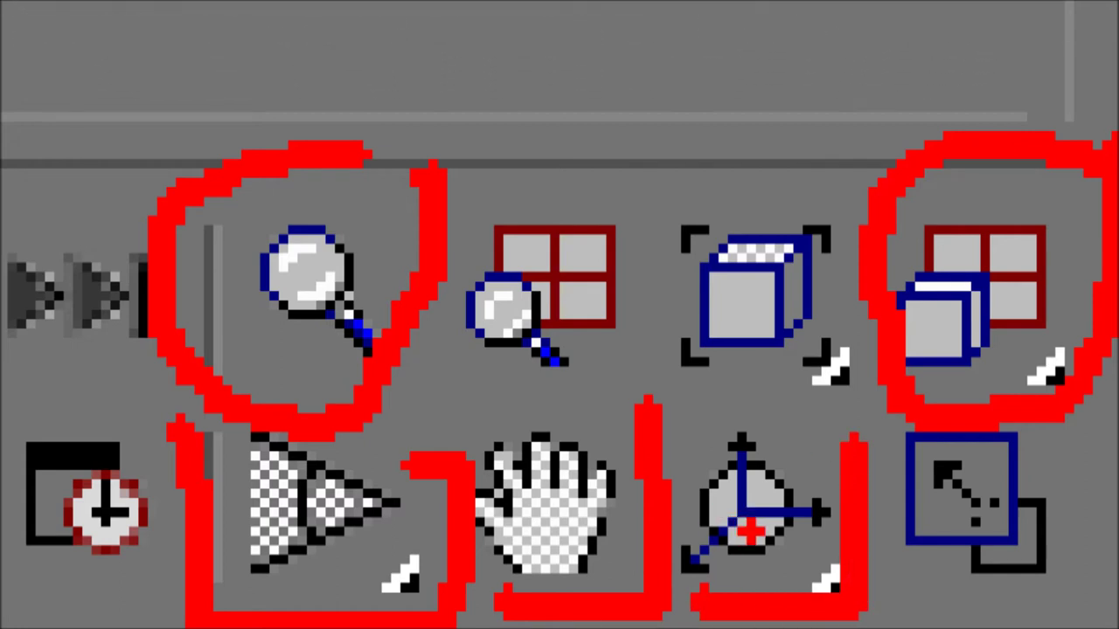
key(ctrl+z)
key(ctrl+z)
key(ctrl+z)
key(ctrl+z)
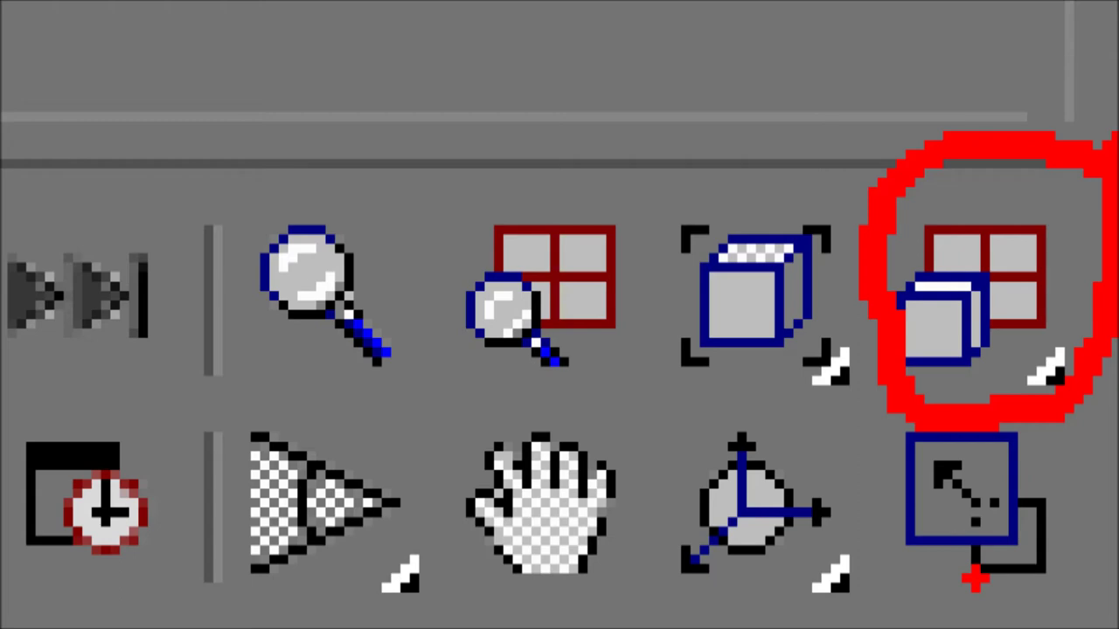
key(ctrl+z)
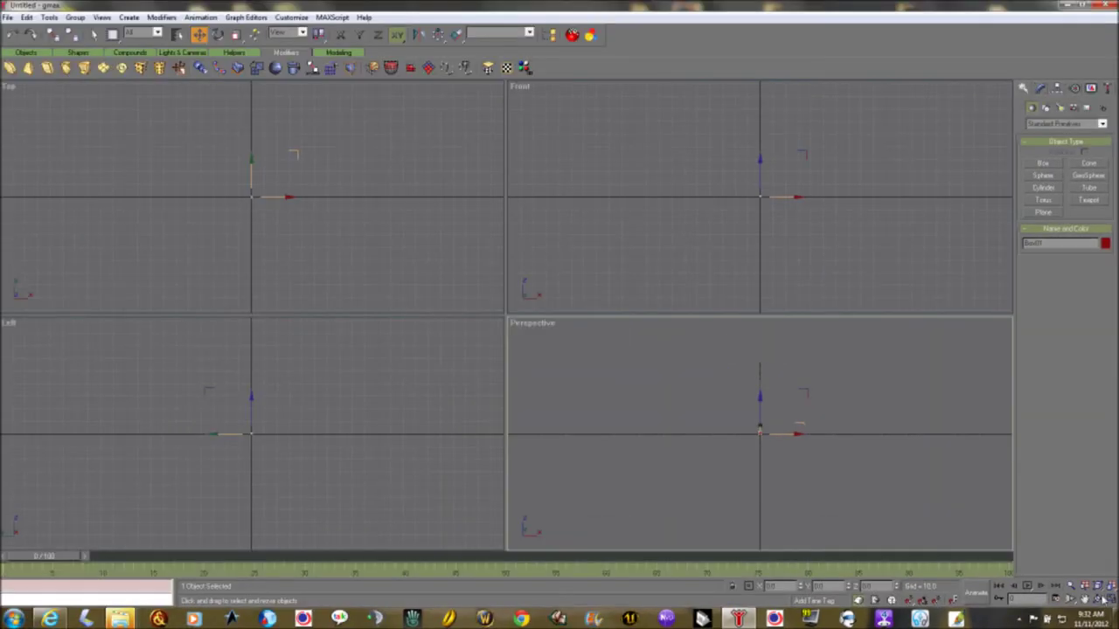
click(1111, 586)
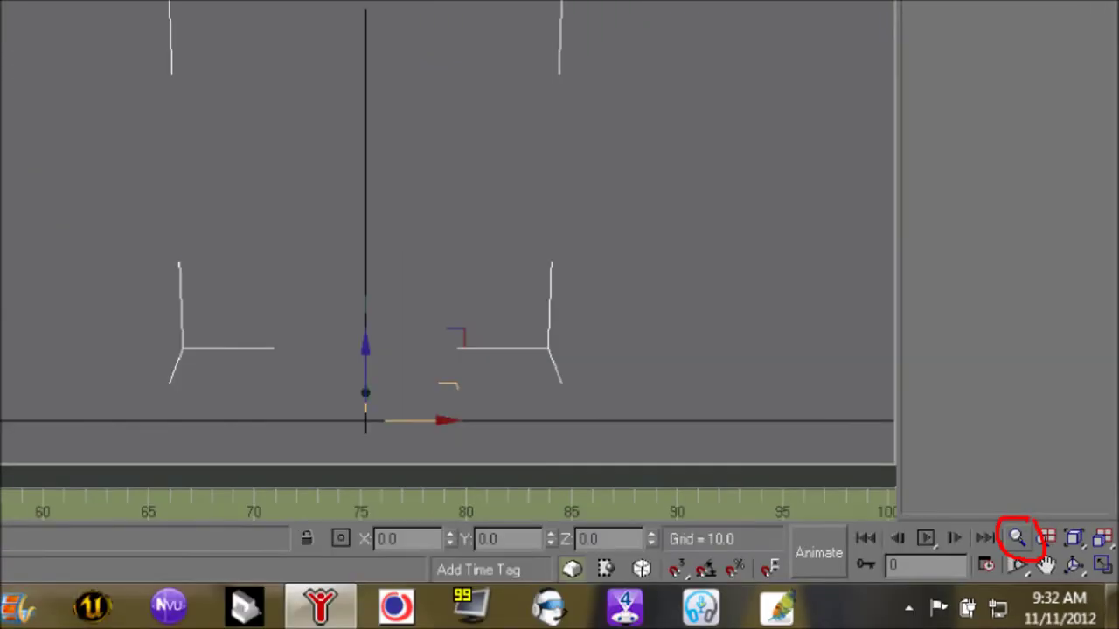
- Give Perspective smooth shading with F3 and zoom the Top, Front and Left views around the box
drag(545, 249, 512, 240)
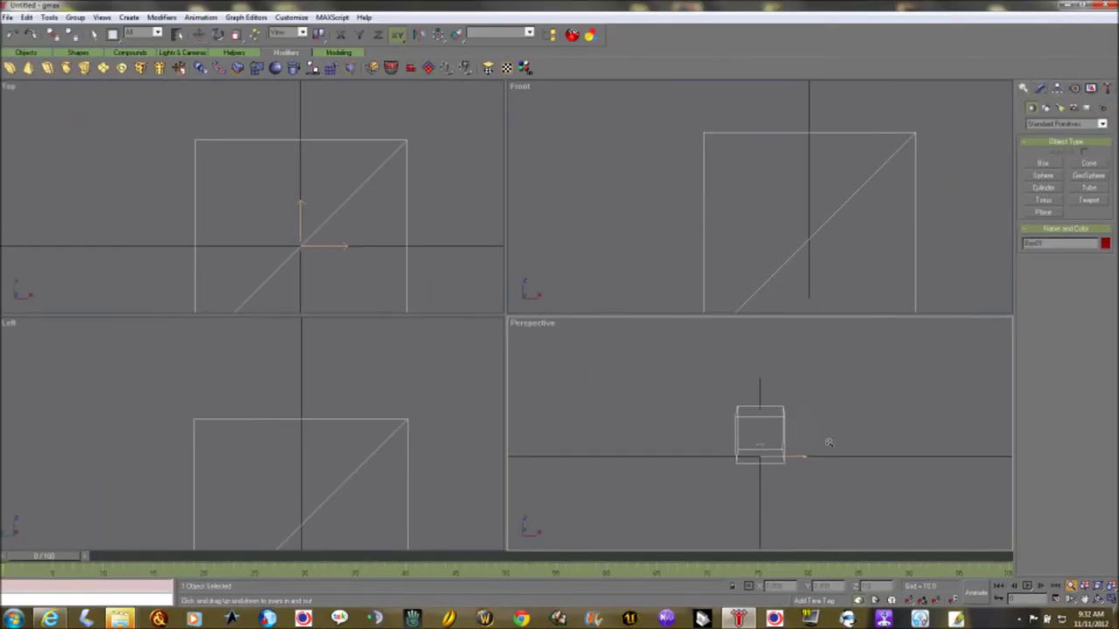
scroll(827, 440, up, 8)
scroll(827, 440, down, 7)
scroll(827, 439, up, 3)
key(F3)
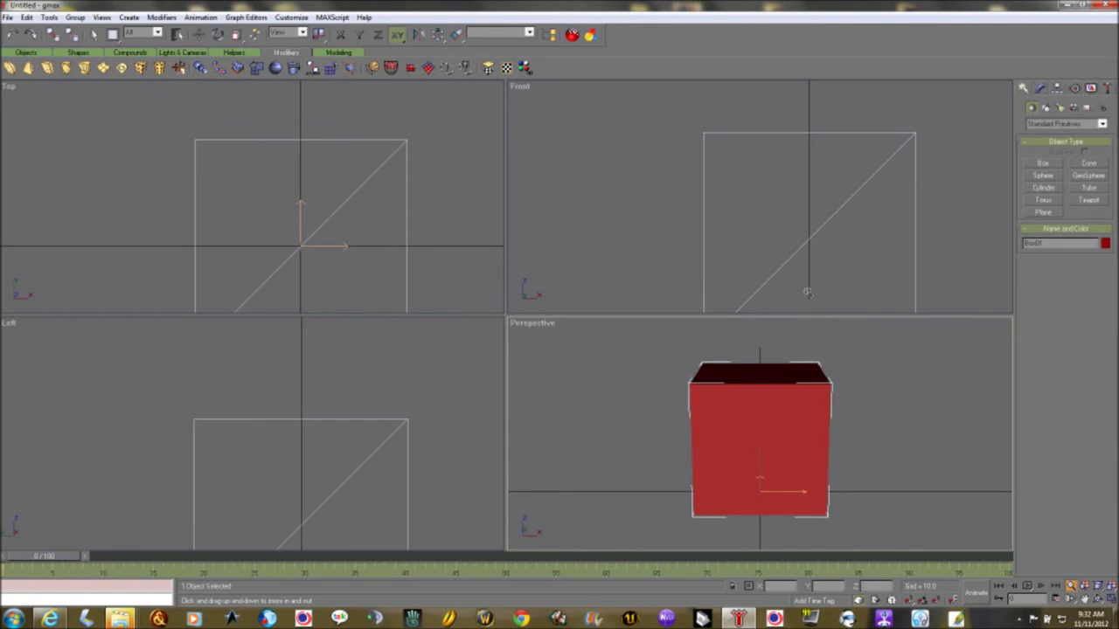
drag(812, 163, 791, 173)
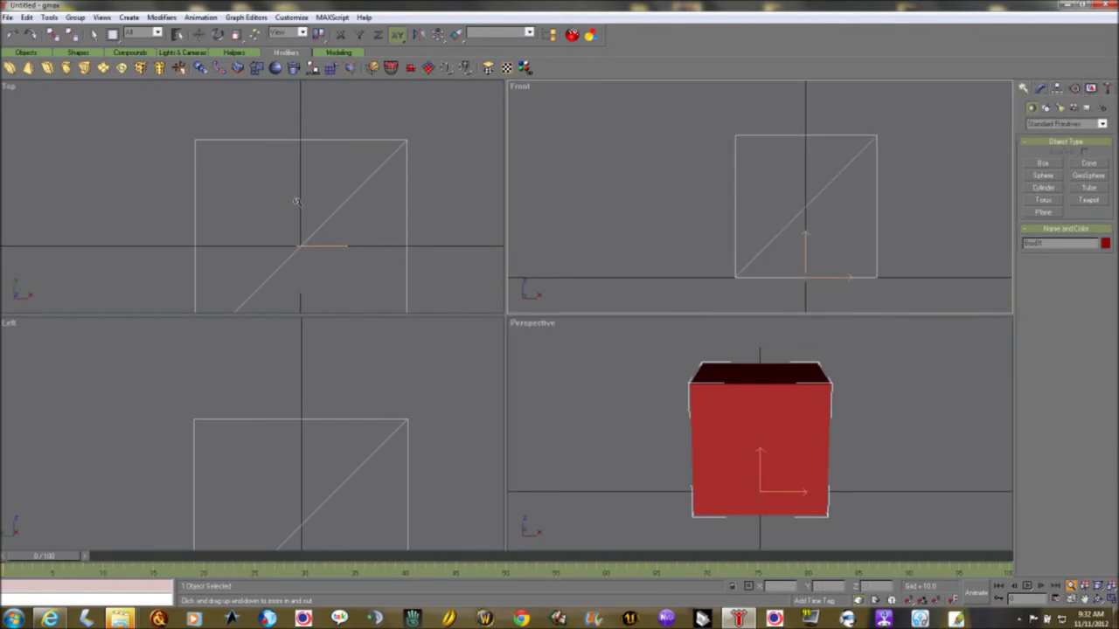
drag(295, 200, 291, 262)
drag(290, 398, 300, 492)
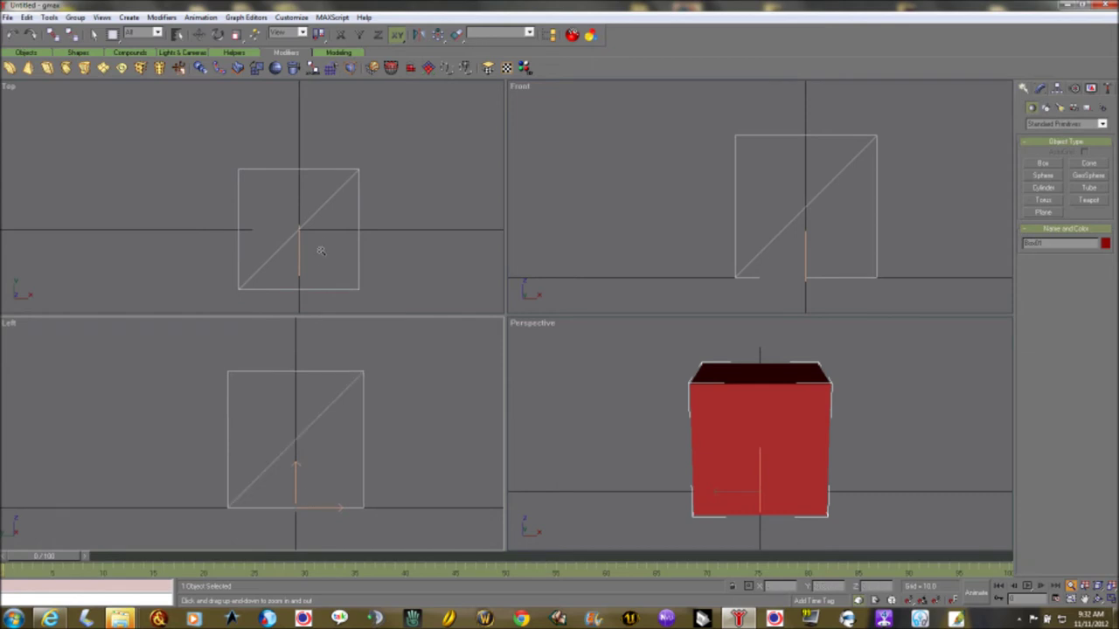
drag(320, 250, 320, 240)
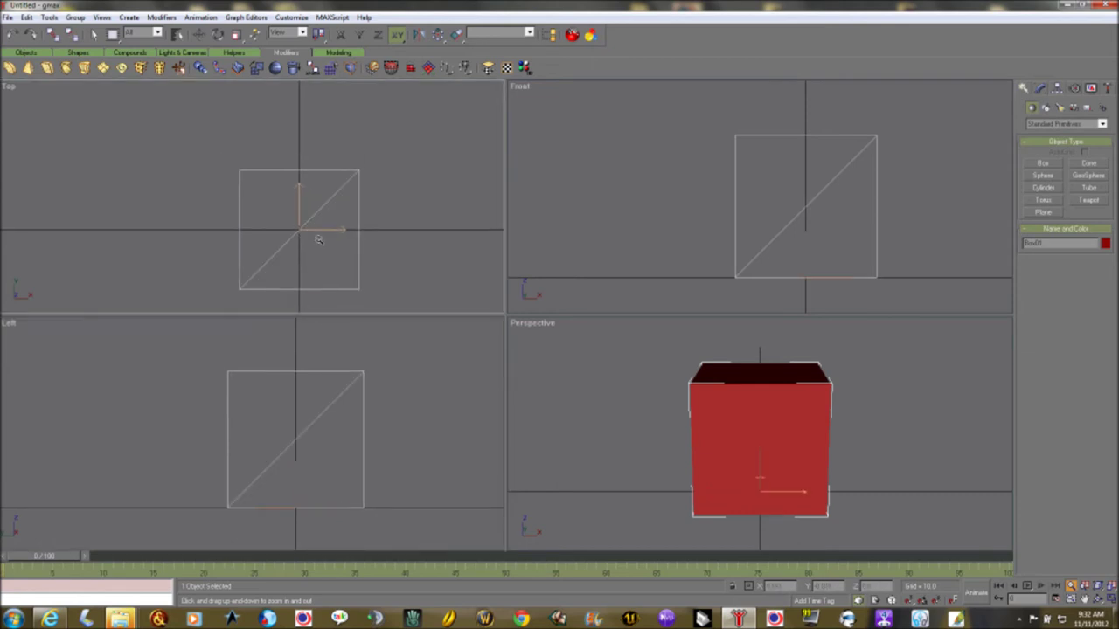
- Pan the Top, Left and Front views to recentre the box, then orbit Front into a User view
click(1087, 596)
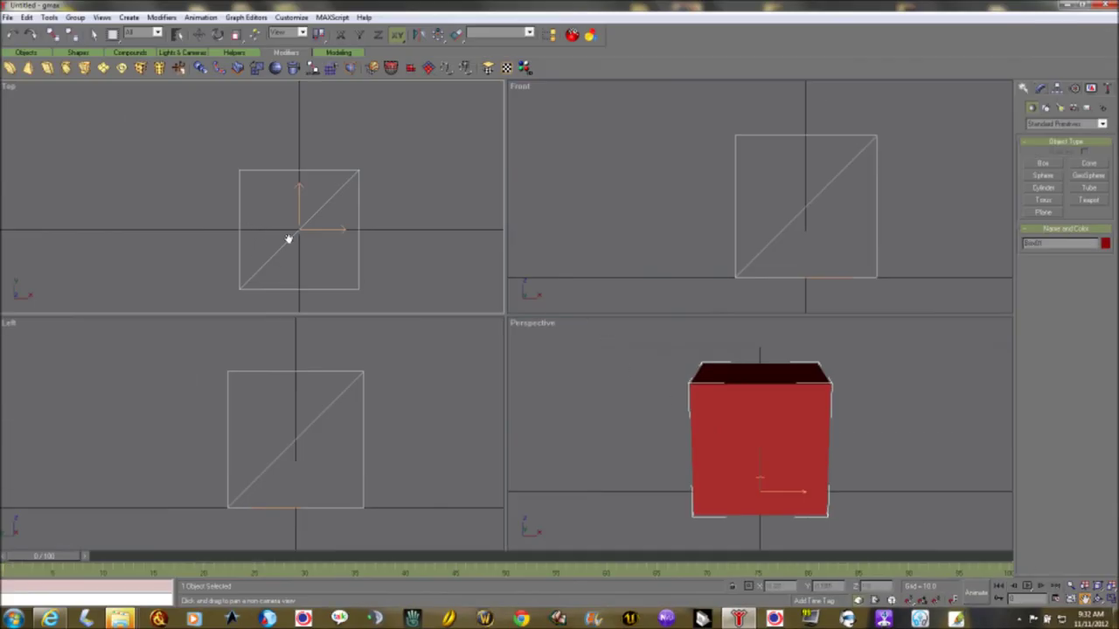
drag(289, 238, 232, 190)
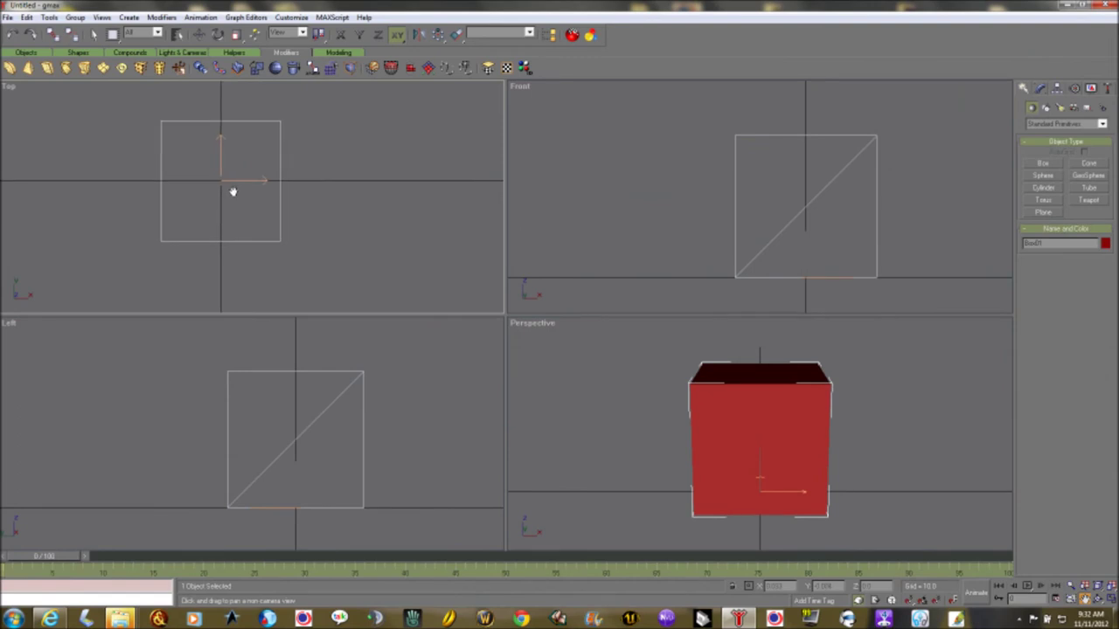
drag(375, 475, 313, 443)
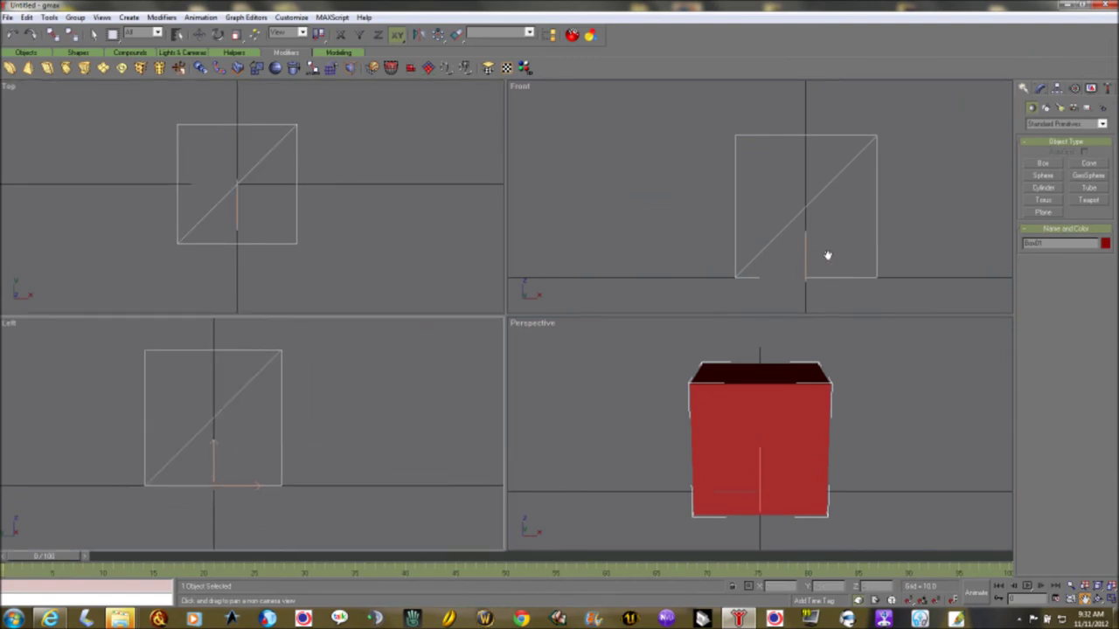
drag(827, 252, 789, 239)
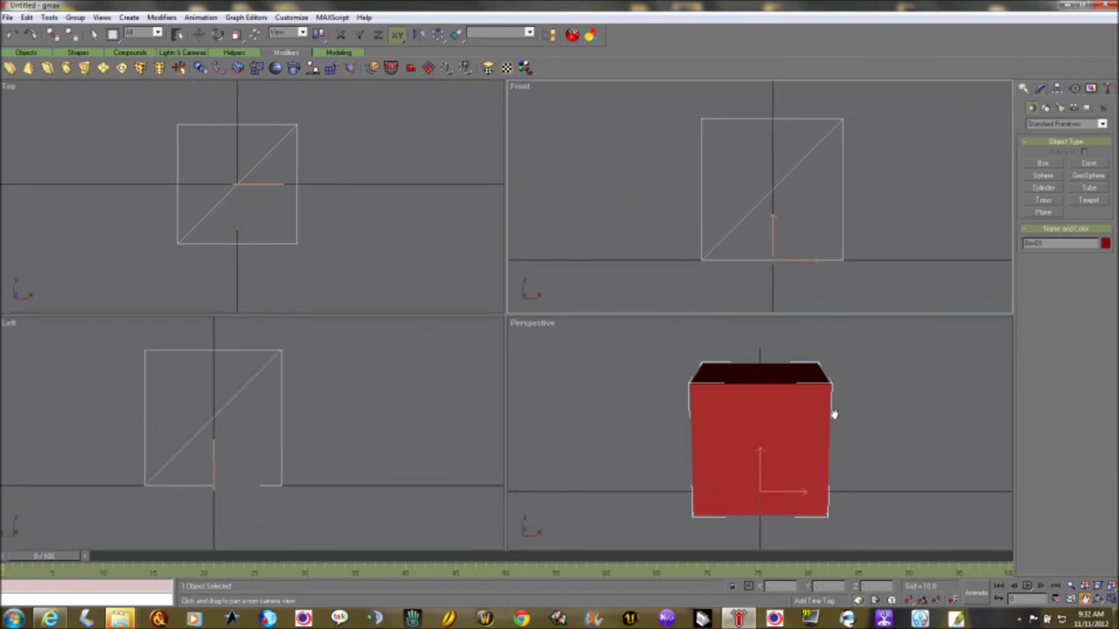
click(1098, 599)
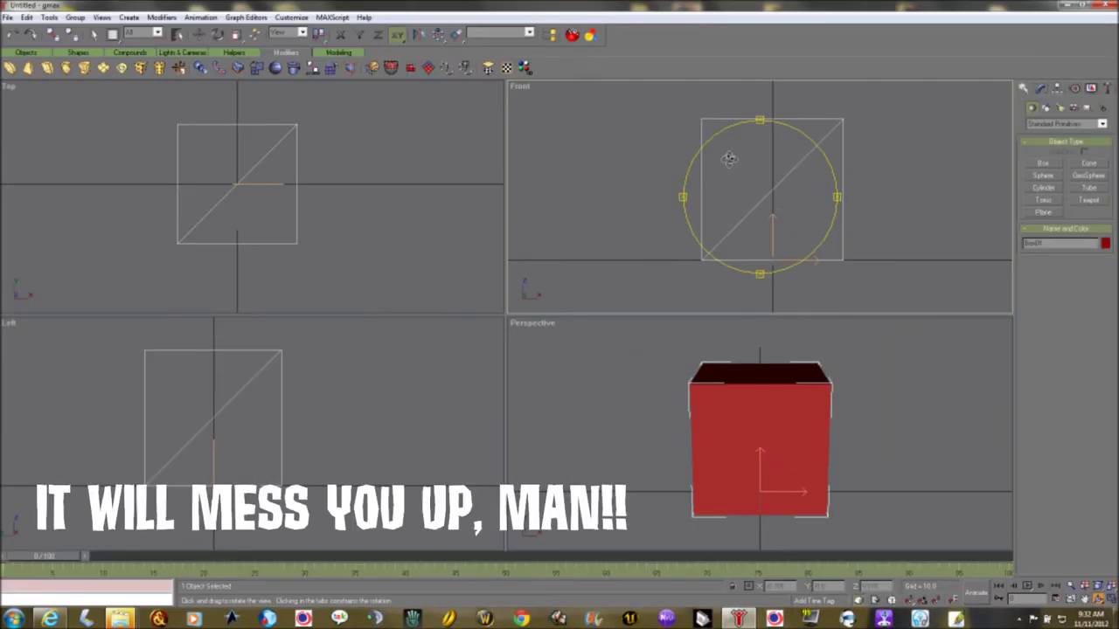
drag(729, 158, 832, 206)
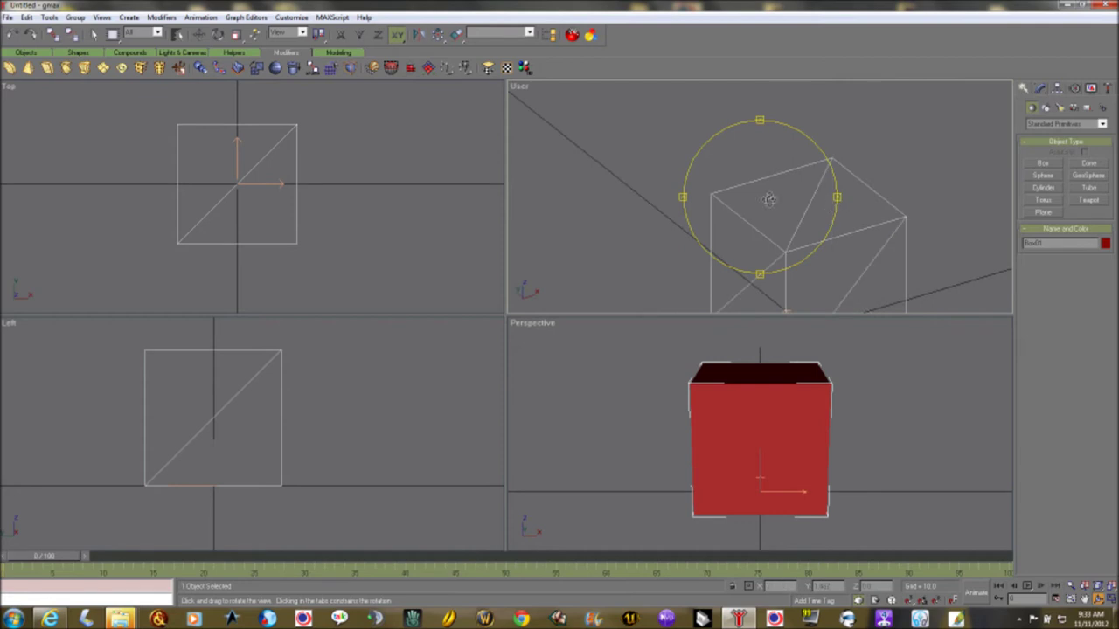
- Reset the upper-right viewport to a Front view and zoom-region it so the box fills it
right_click(517, 87)
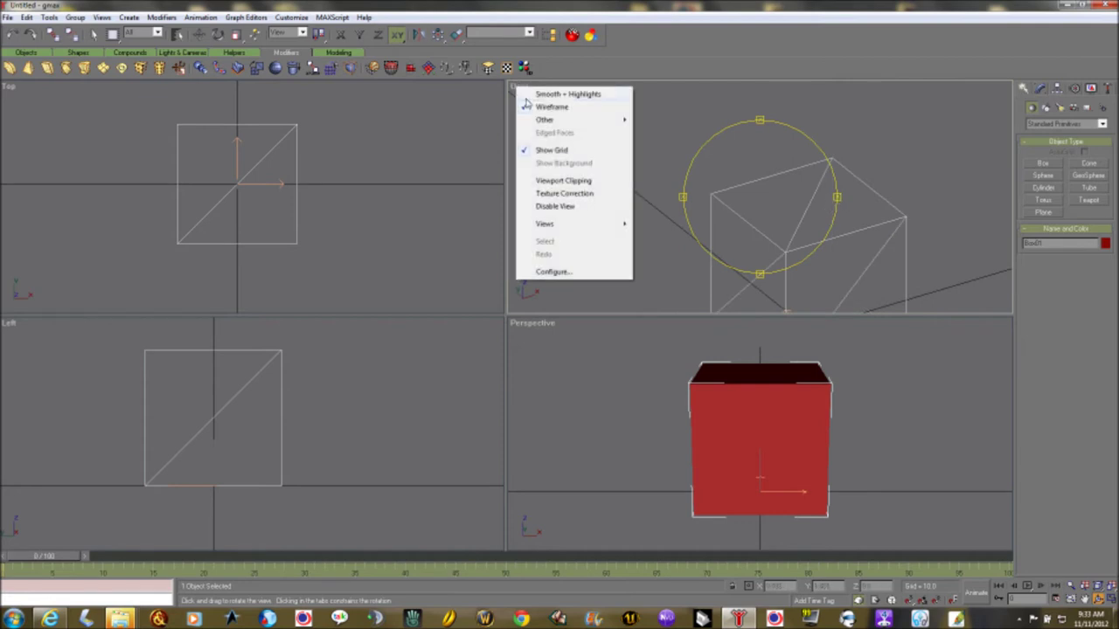
mouse_move(564, 227)
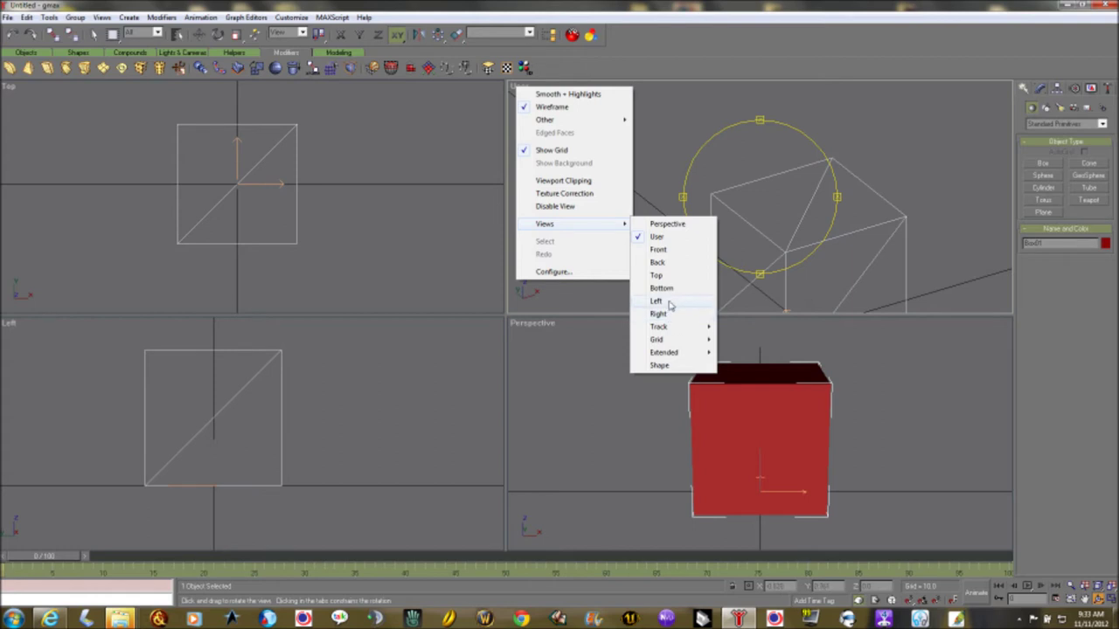
click(664, 251)
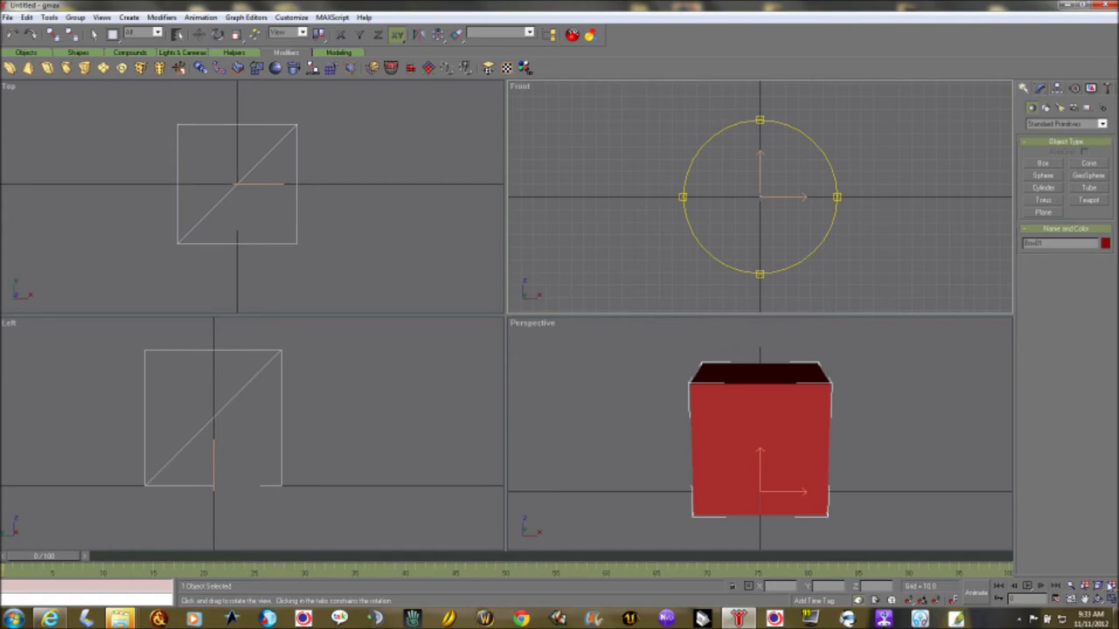
click(1070, 600)
drag(740, 232, 803, 196)
drag(682, 212, 764, 140)
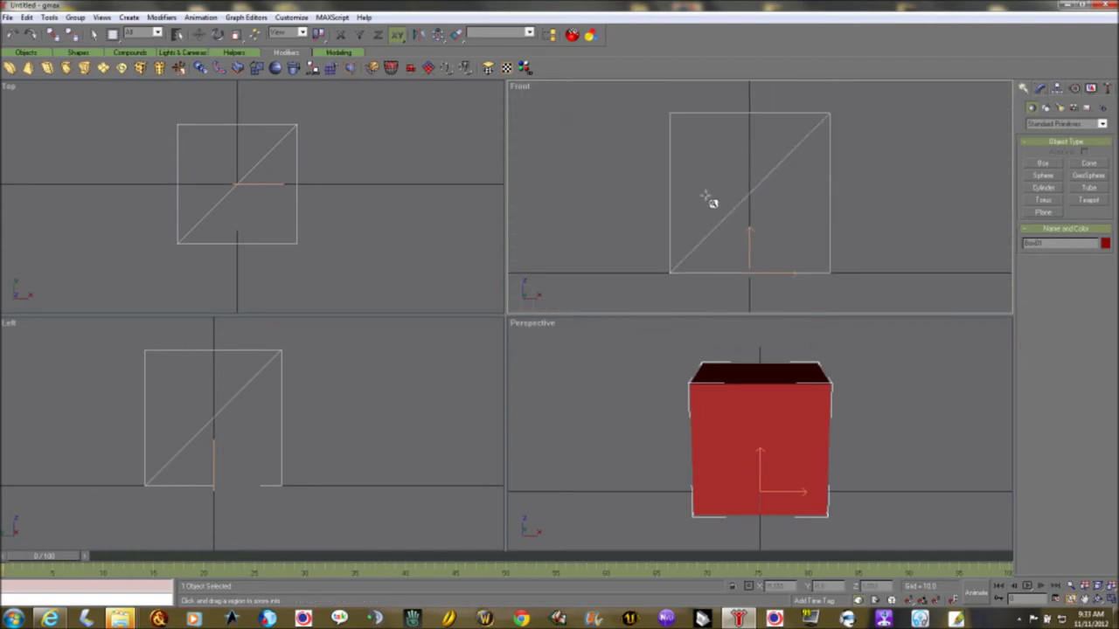
click(1099, 599)
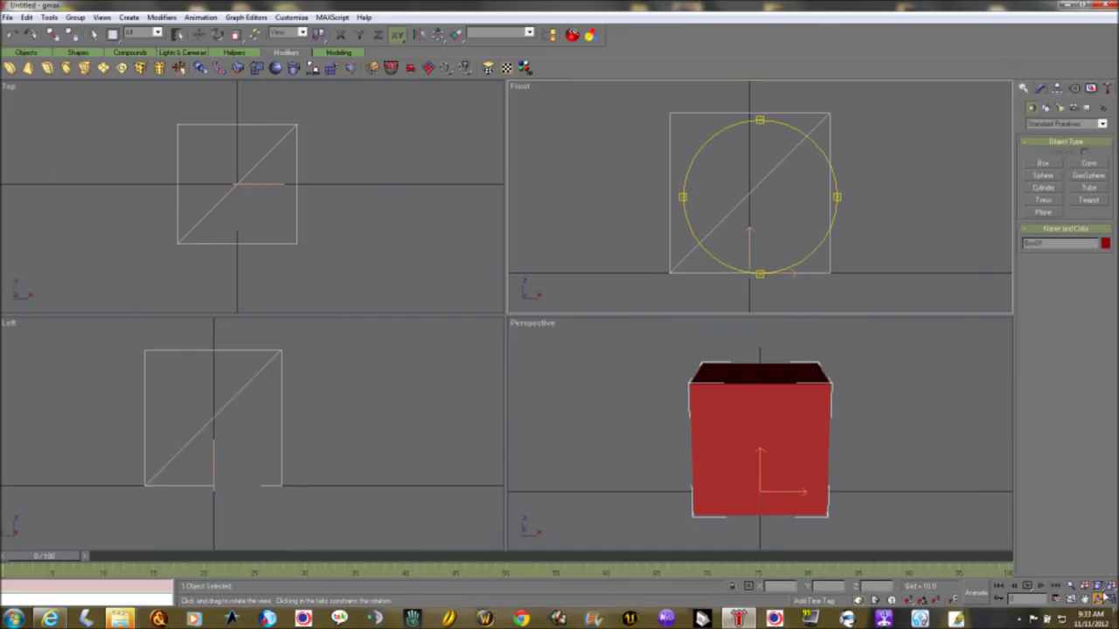
mouse_move(839, 411)
mouse_down()
mouse_move(742, 426)
mouse_move(799, 429)
mouse_move(749, 425)
mouse_up()
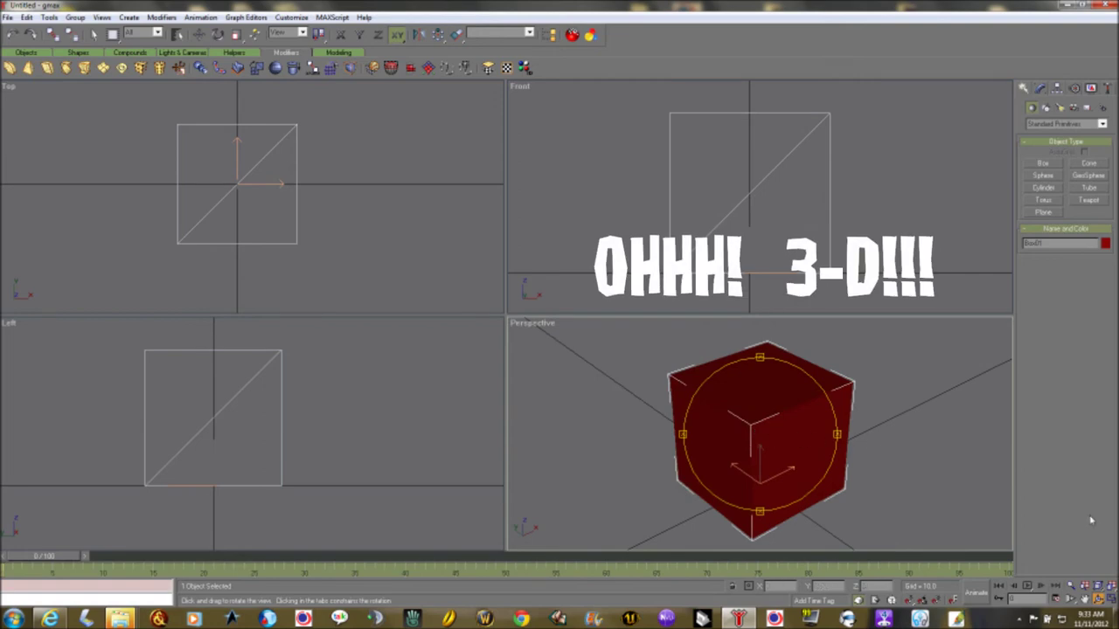
click(199, 34)
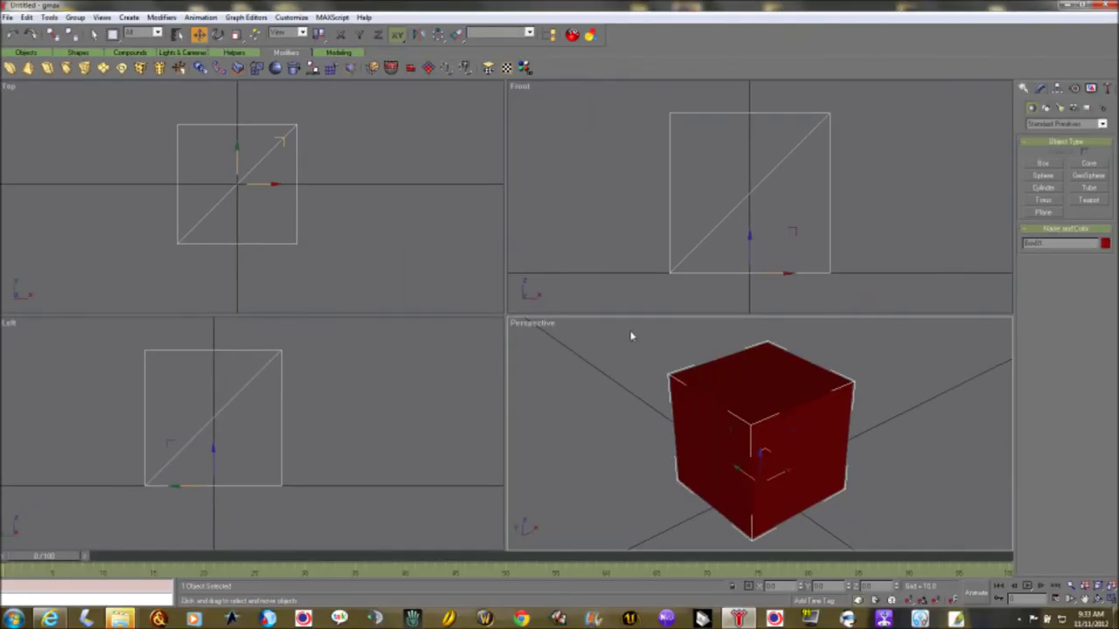
- Convert the red box to an Editable Mesh via the quad menu's Convert To submenu
right_click(769, 434)
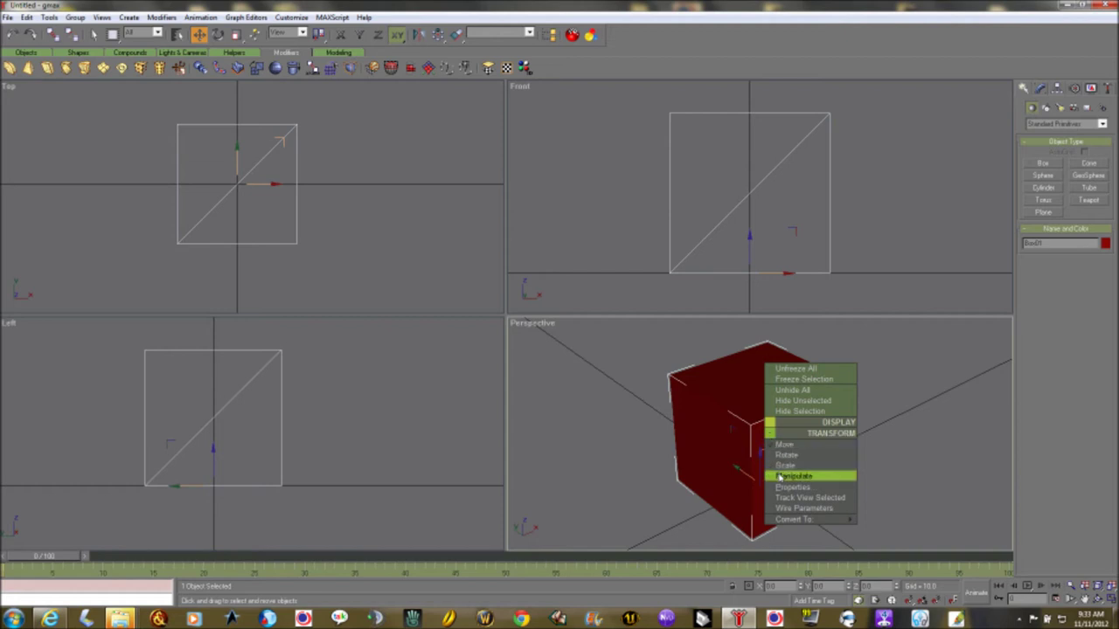
mouse_move(792, 520)
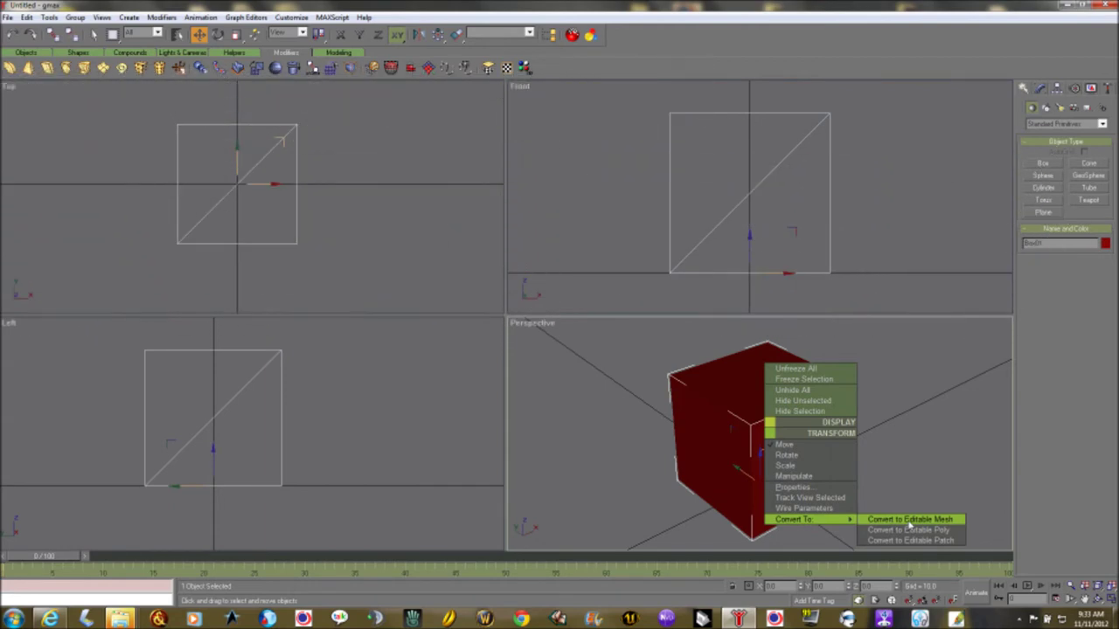
click(909, 519)
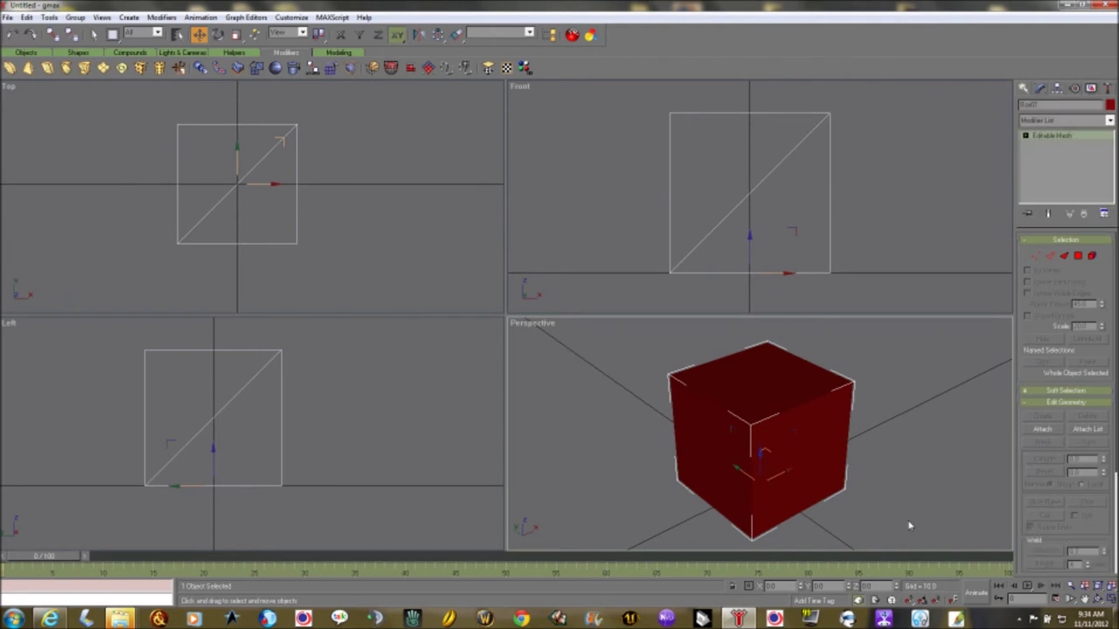
key(F3)
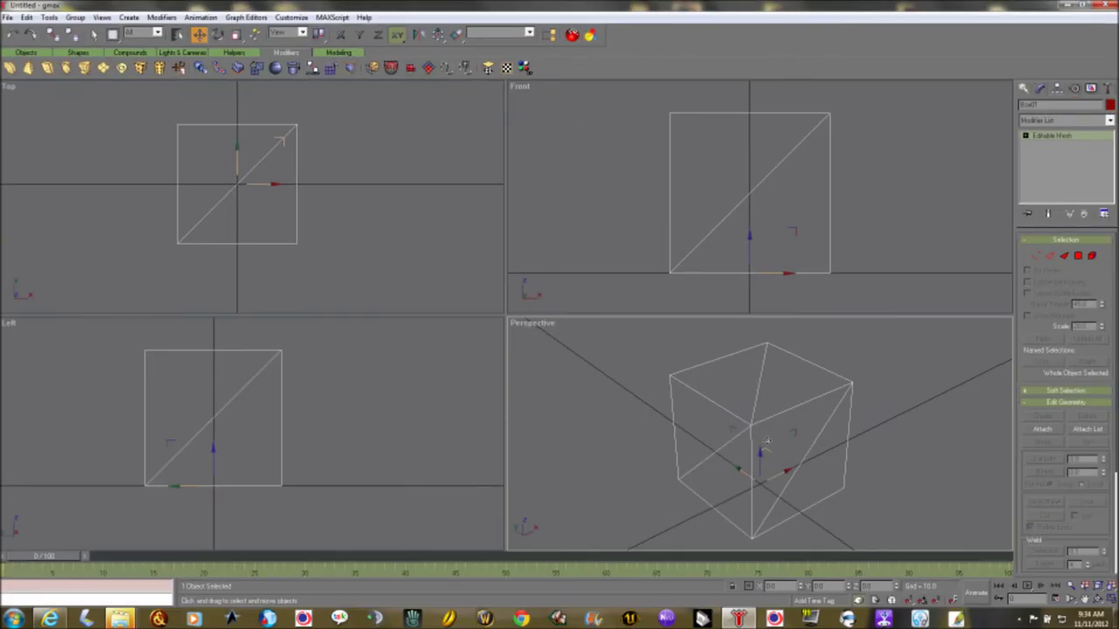
right_click(750, 429)
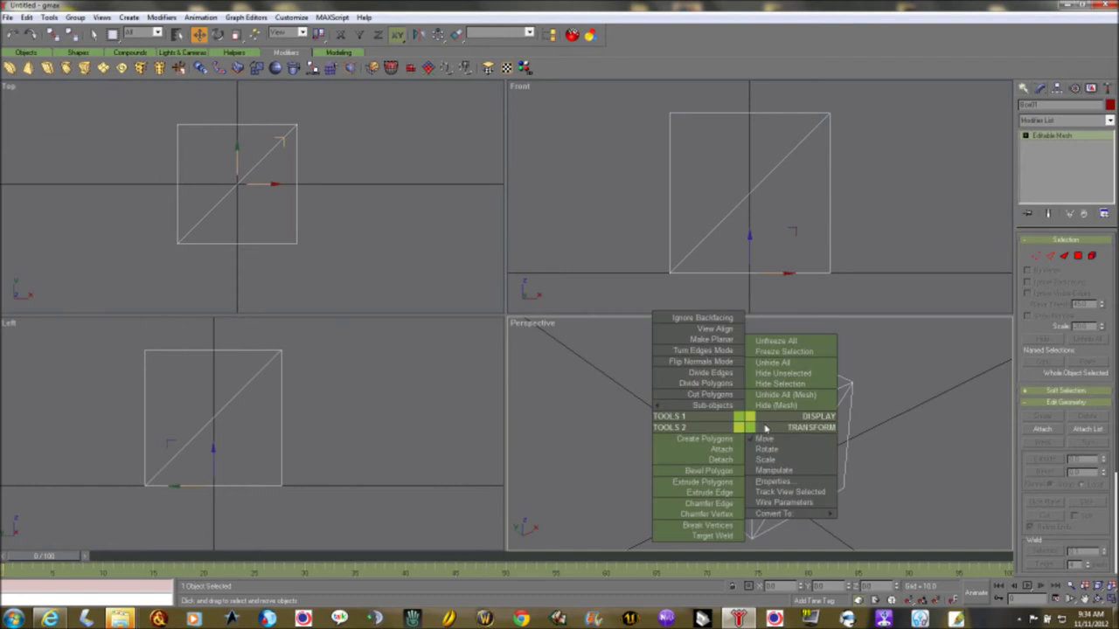
mouse_move(794, 516)
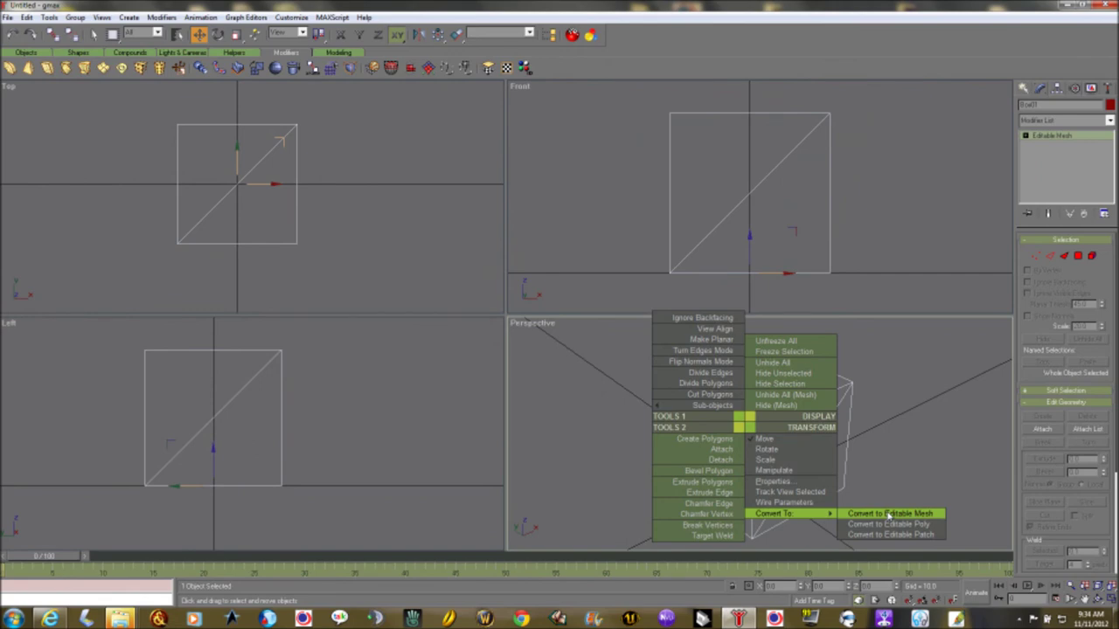
click(889, 514)
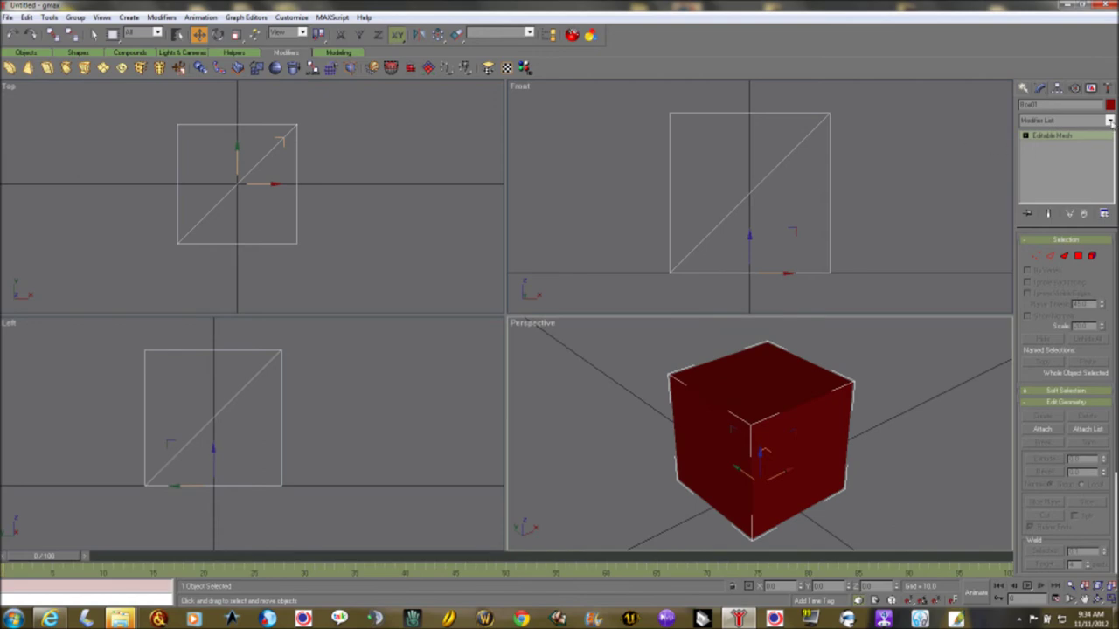
click(1110, 121)
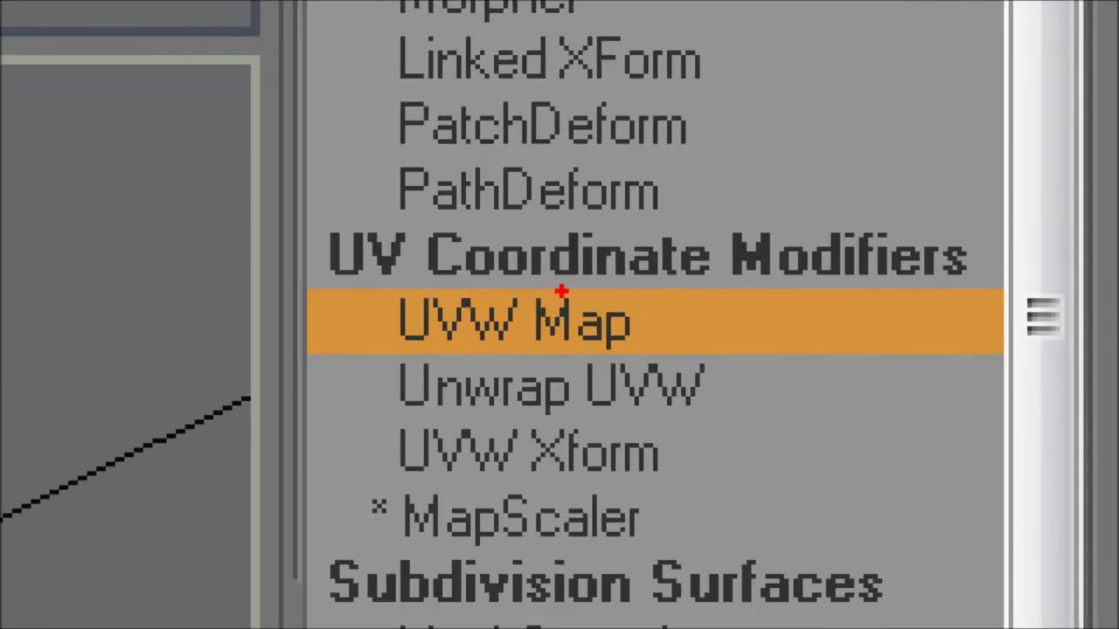
- Add the UVW Map modifier to the box and mark its top, left and right faces for viewers
mouse_move(604, 281)
mouse_down()
mouse_move(429, 268)
mouse_move(329, 316)
mouse_move(332, 347)
mouse_move(461, 366)
mouse_move(631, 364)
mouse_move(723, 342)
mouse_move(717, 296)
mouse_move(595, 269)
mouse_up()
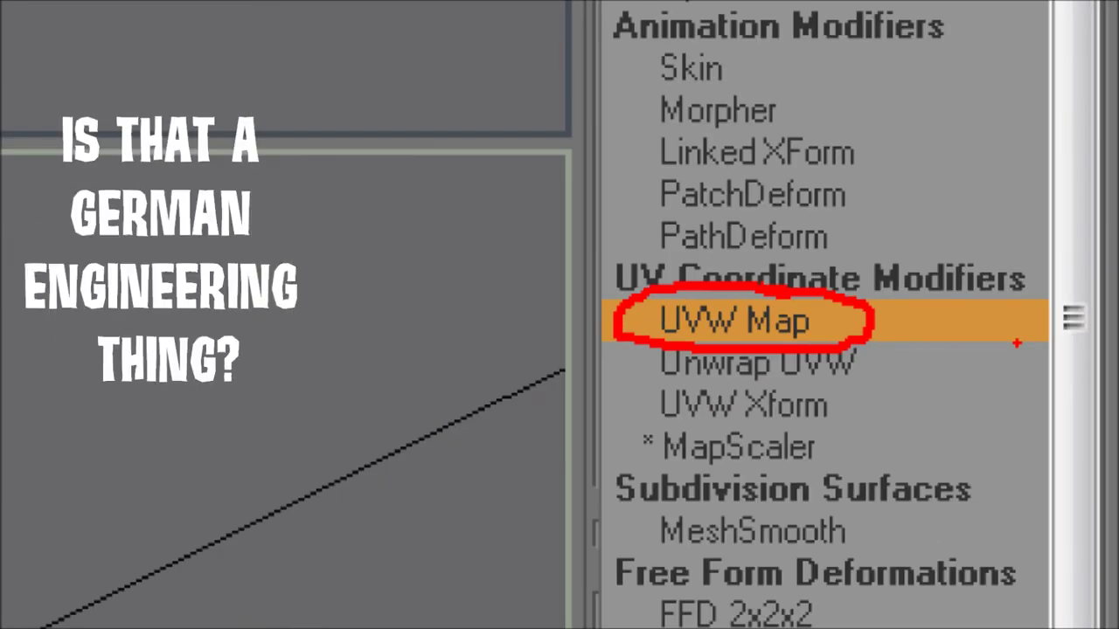
click(954, 350)
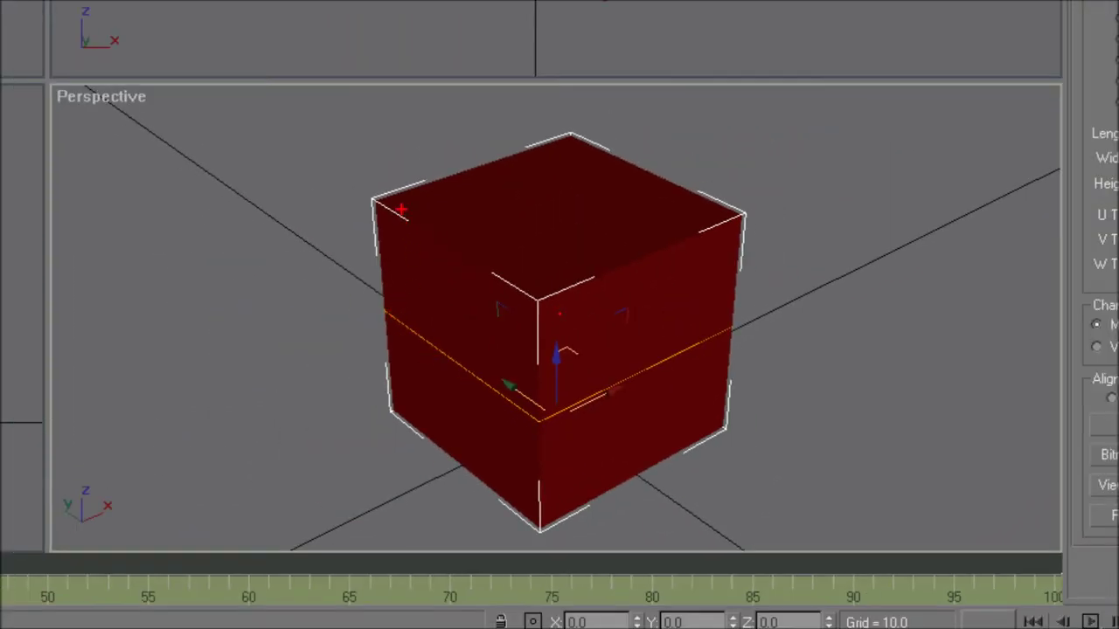
mouse_move(403, 198)
mouse_down()
mouse_move(527, 266)
mouse_move(686, 213)
mouse_move(667, 194)
mouse_move(552, 147)
mouse_up()
drag(714, 238, 711, 309)
drag(669, 266, 662, 315)
drag(597, 290, 596, 333)
drag(492, 301, 477, 382)
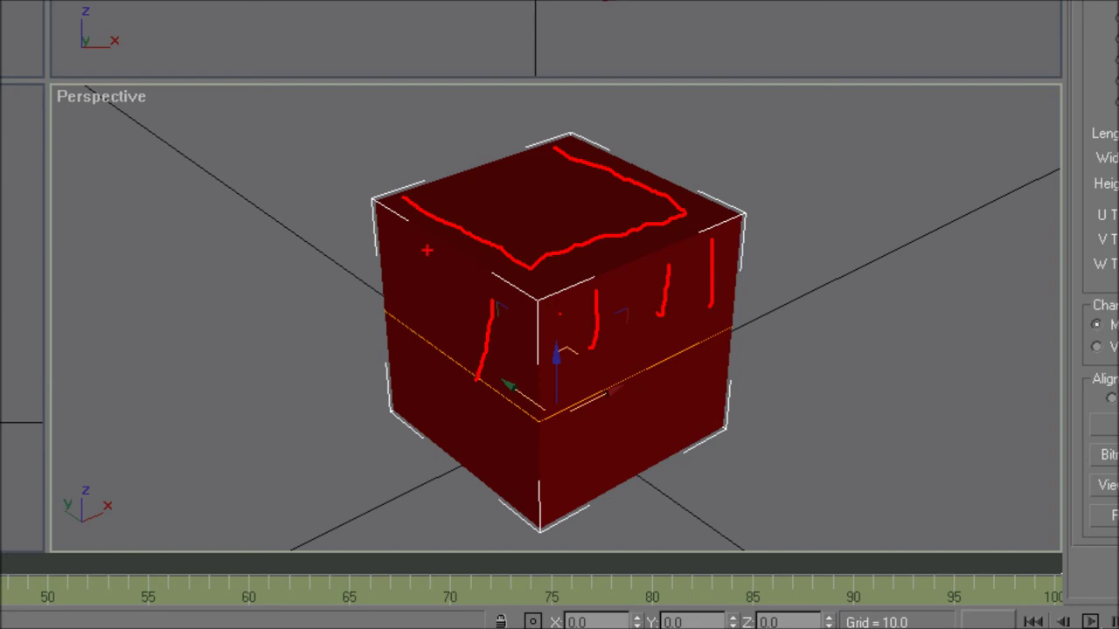
drag(427, 252, 426, 304)
drag(396, 228, 395, 266)
drag(418, 195, 528, 160)
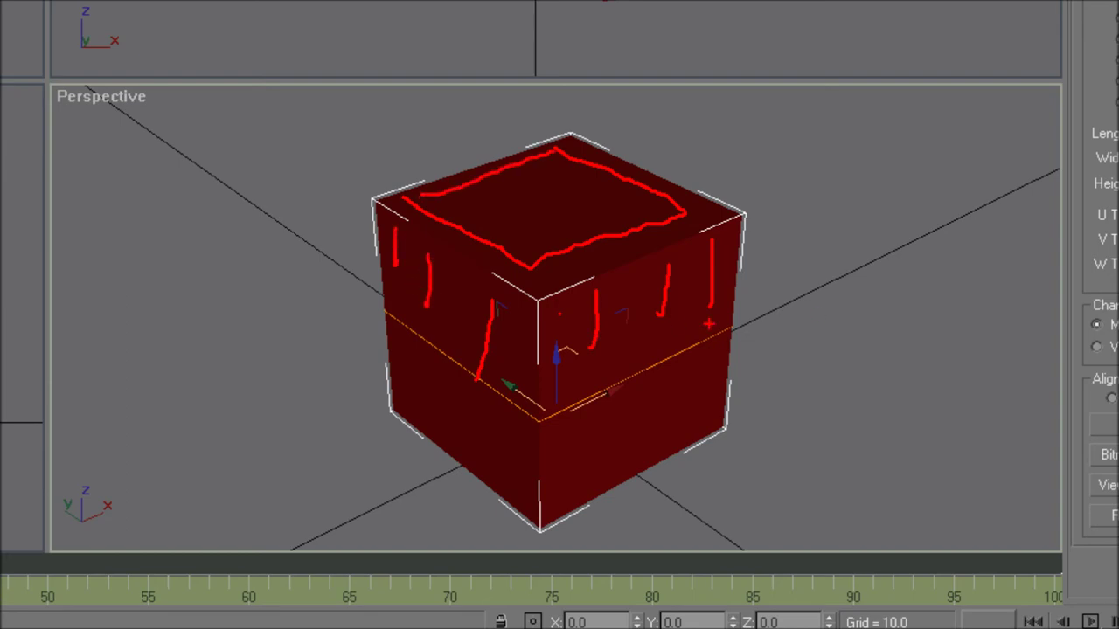
key(Escape)
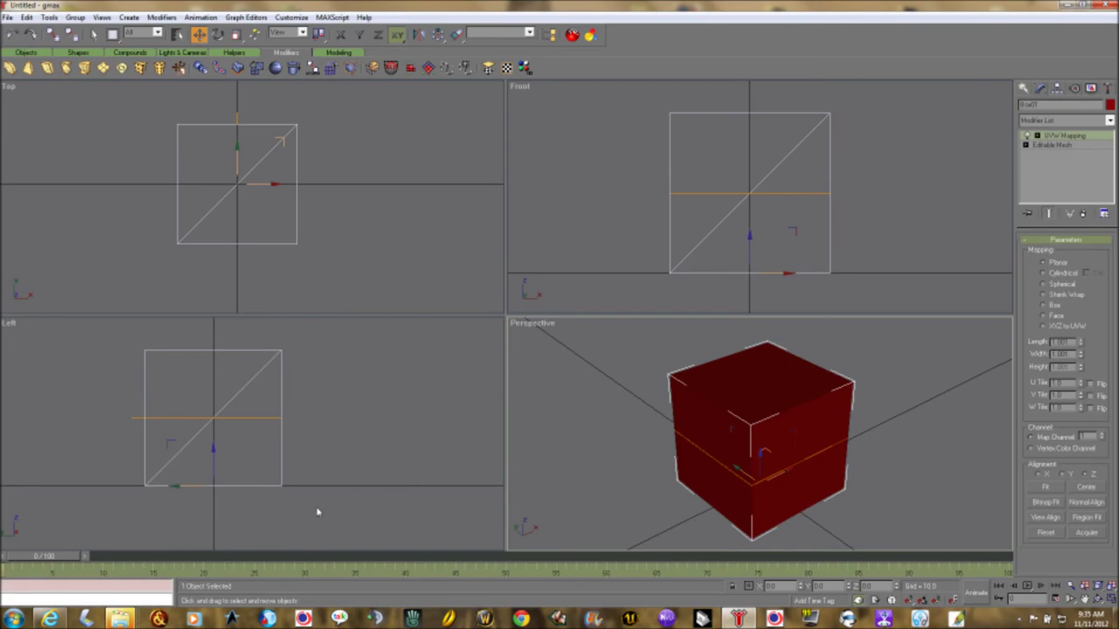
- On the Boot Camp page, start and then cancel saving the crate image; bring up the gmax boot camp folder
mouse_move(119, 619)
click(80, 574)
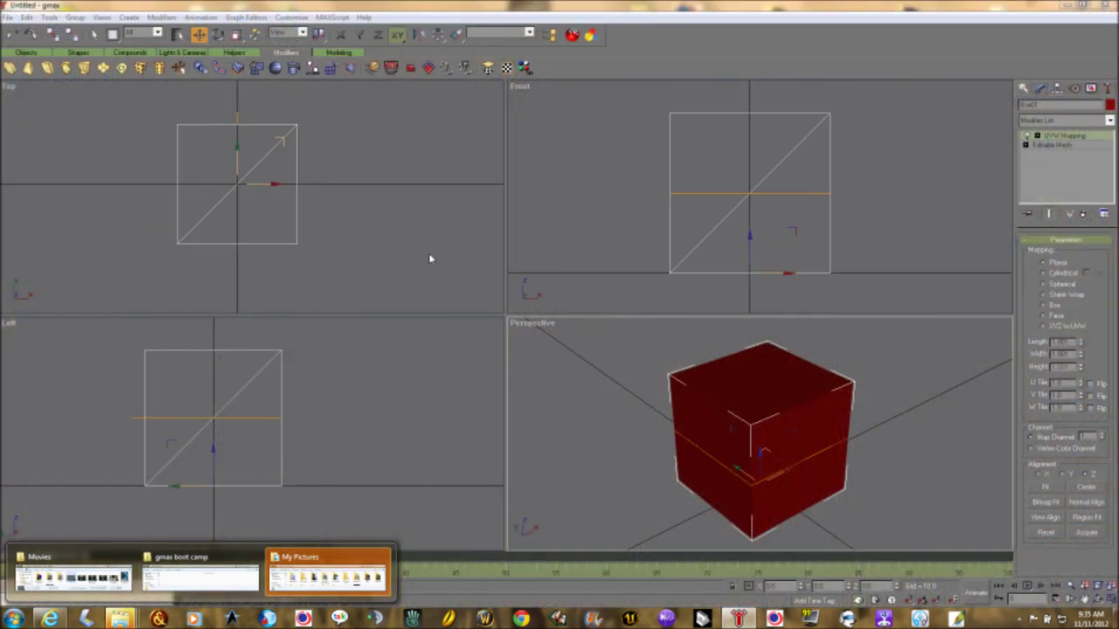
click(50, 619)
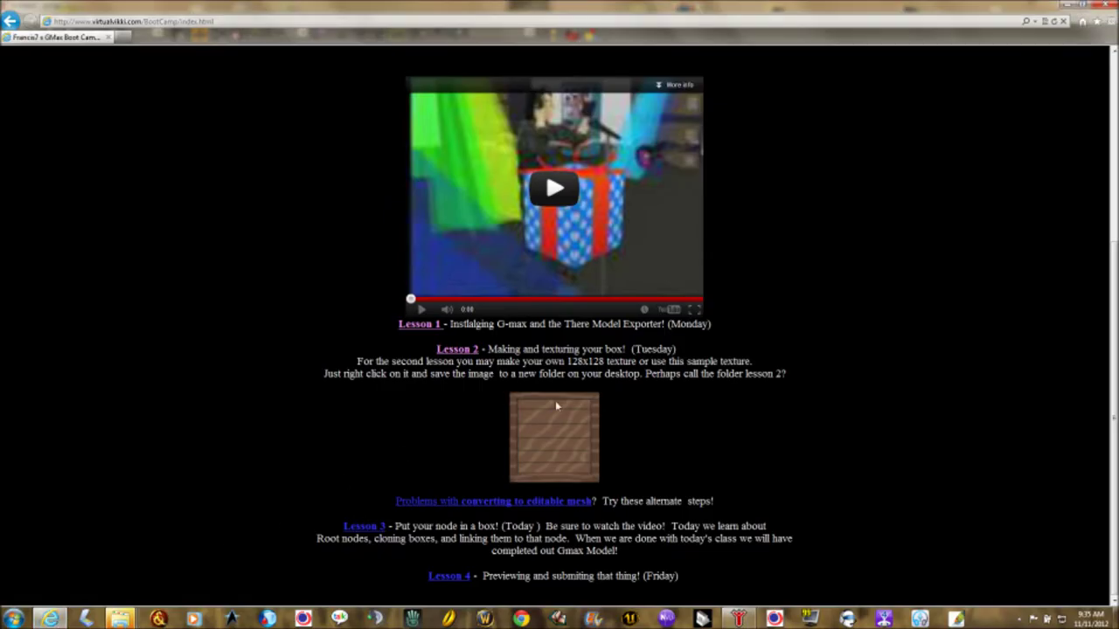
right_click(563, 430)
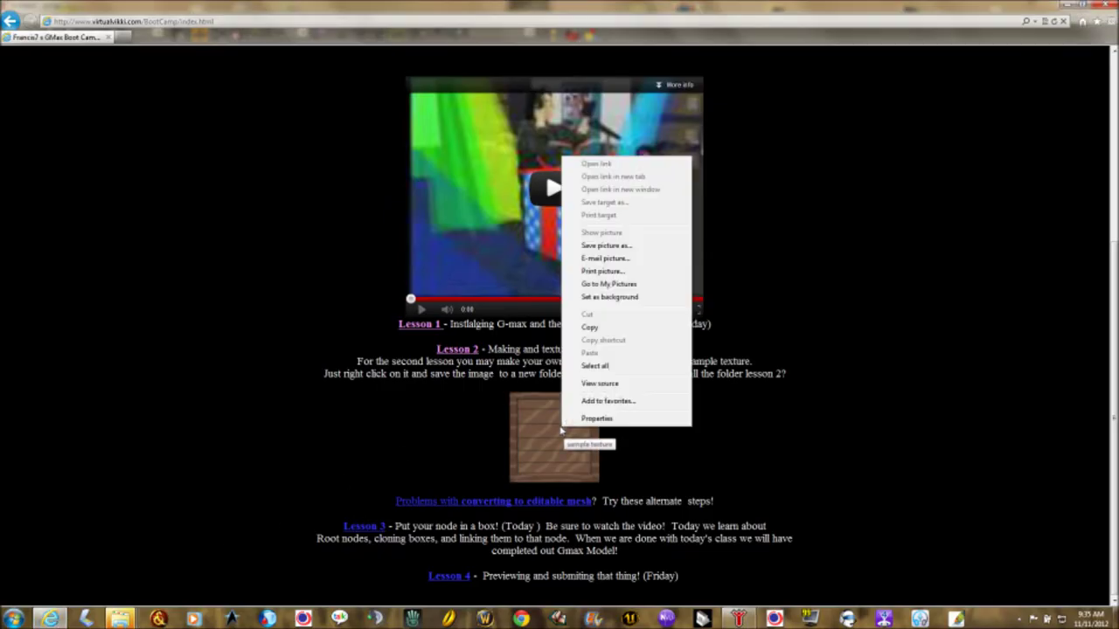
click(628, 249)
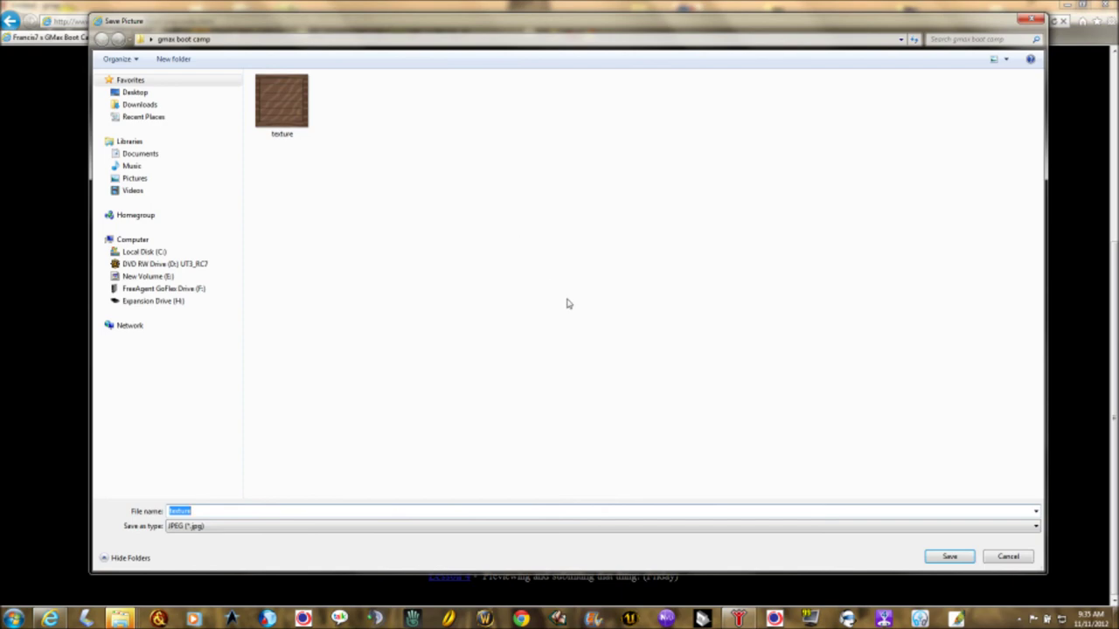
click(1009, 560)
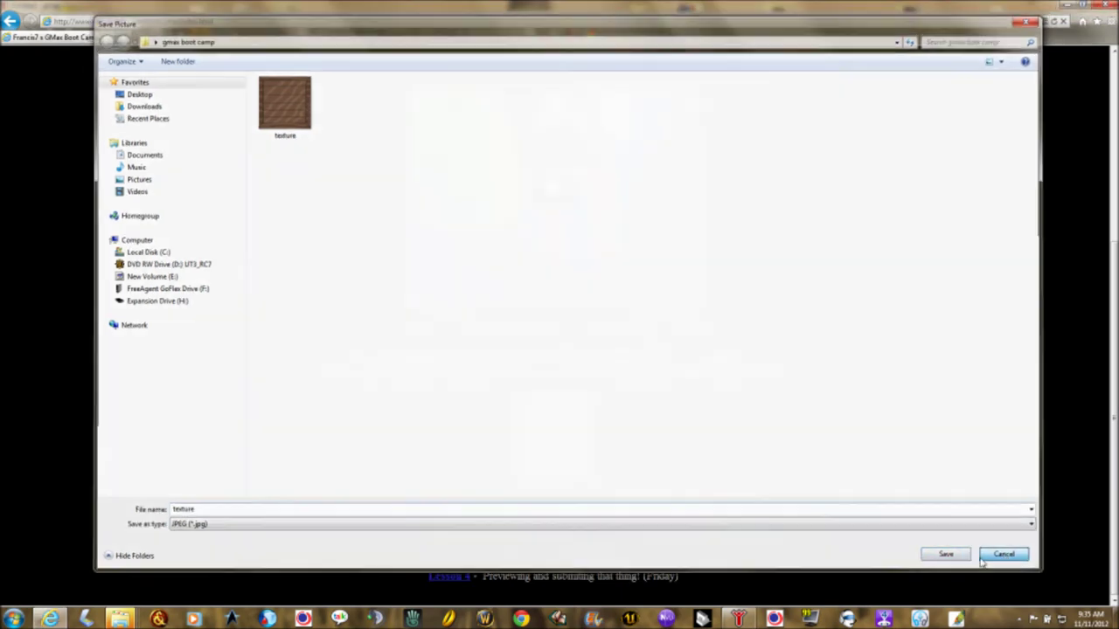
mouse_move(120, 618)
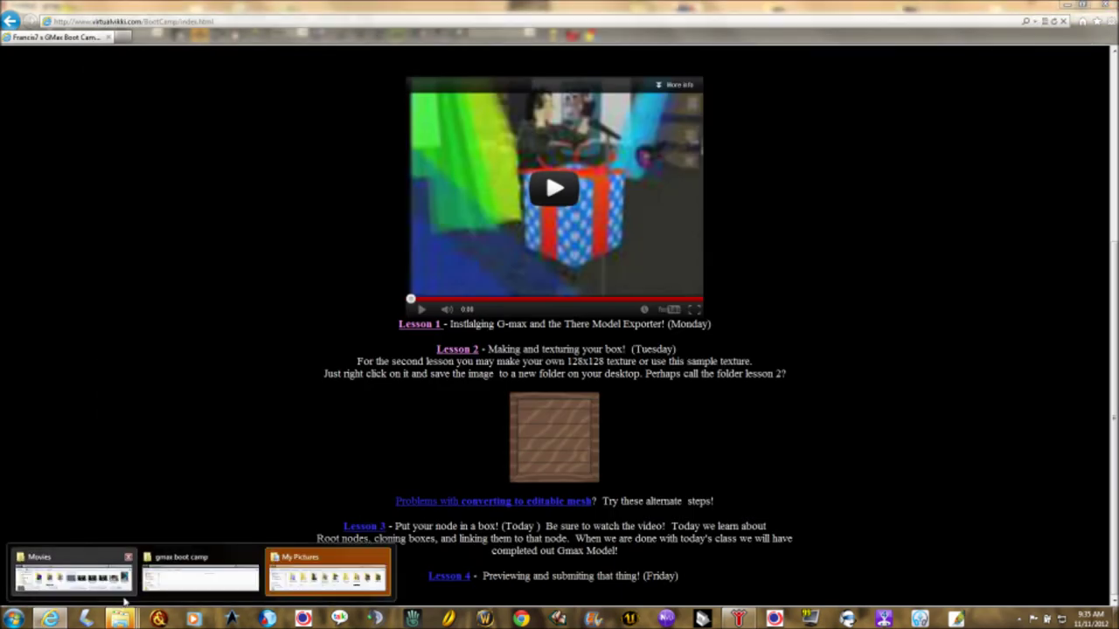
click(191, 577)
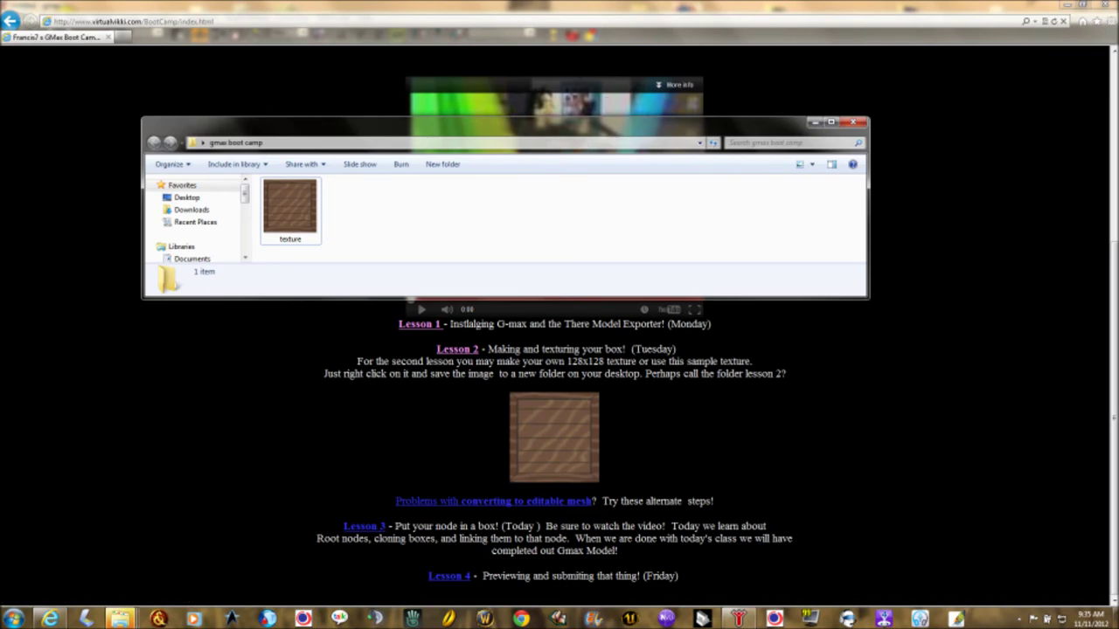
- Drag texture.jpg from the gmax boot camp folder onto the box to apply the wood crate texture
click(739, 619)
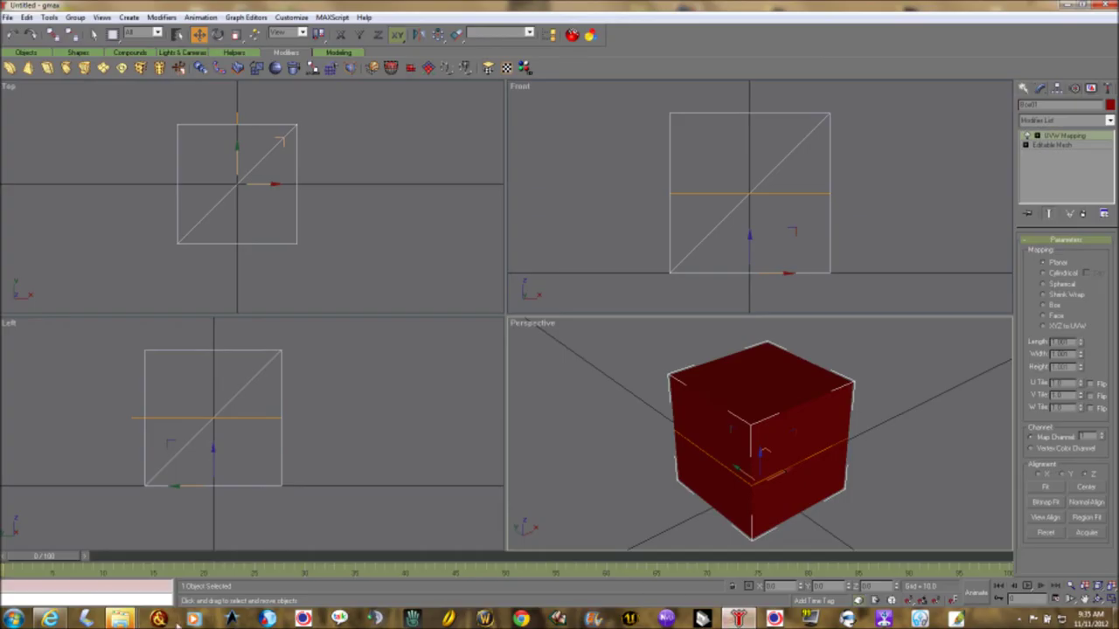
mouse_move(122, 619)
click(204, 582)
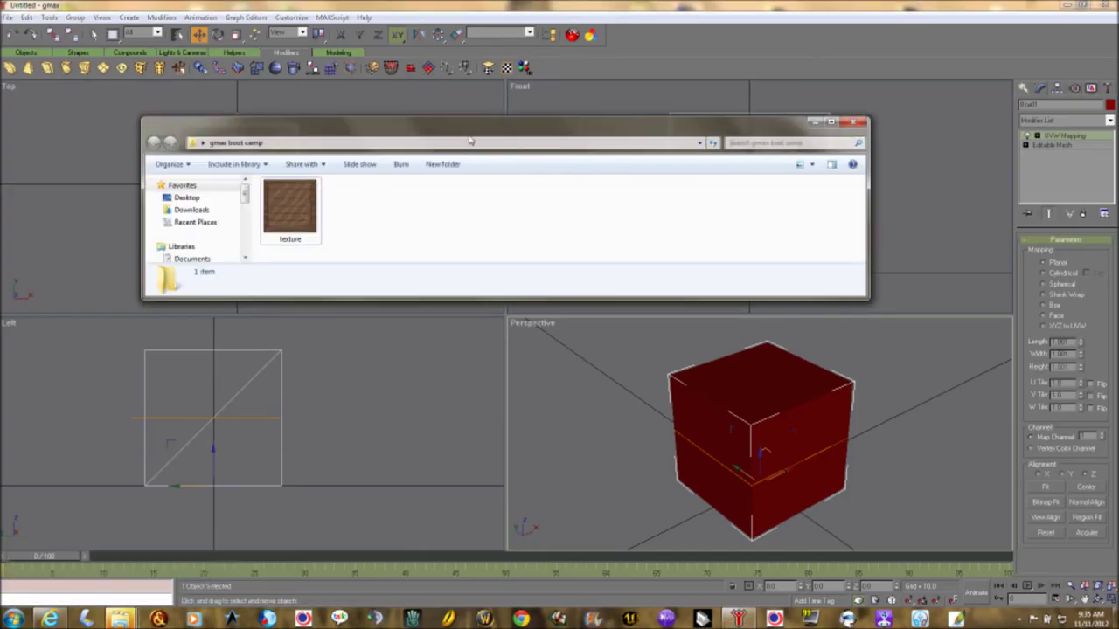
drag(469, 140, 367, 98)
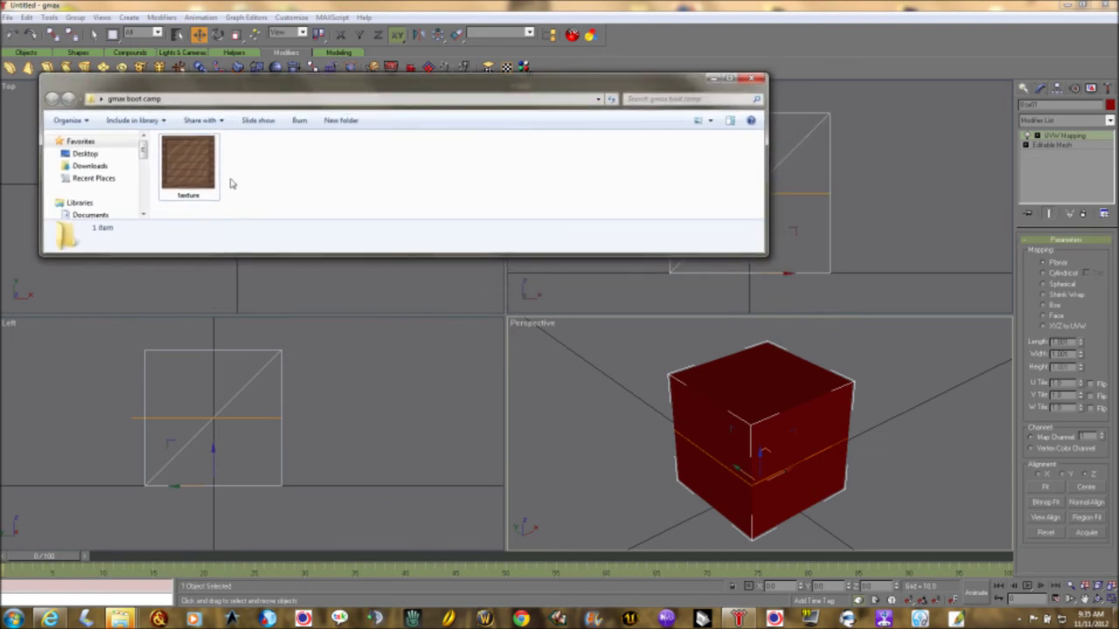
click(192, 171)
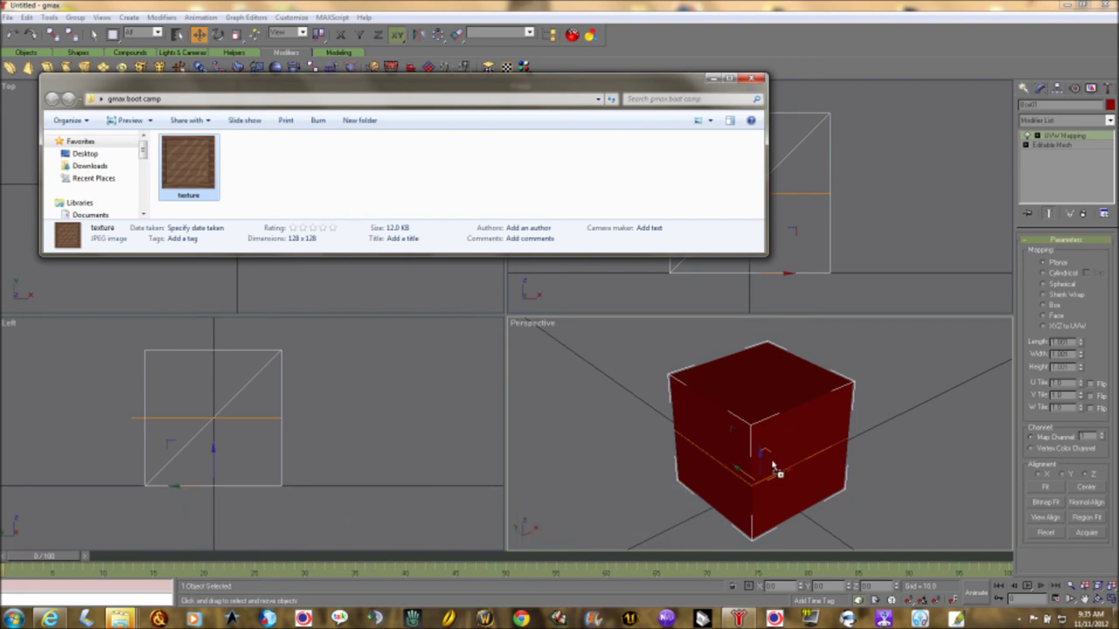
drag(722, 457, 787, 454)
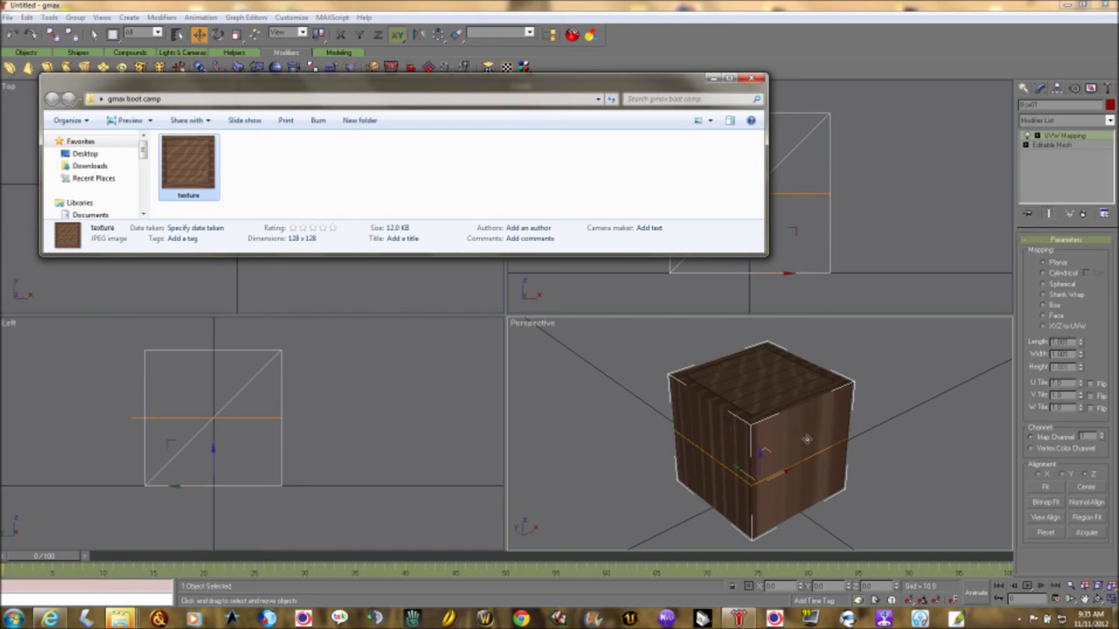
click(806, 439)
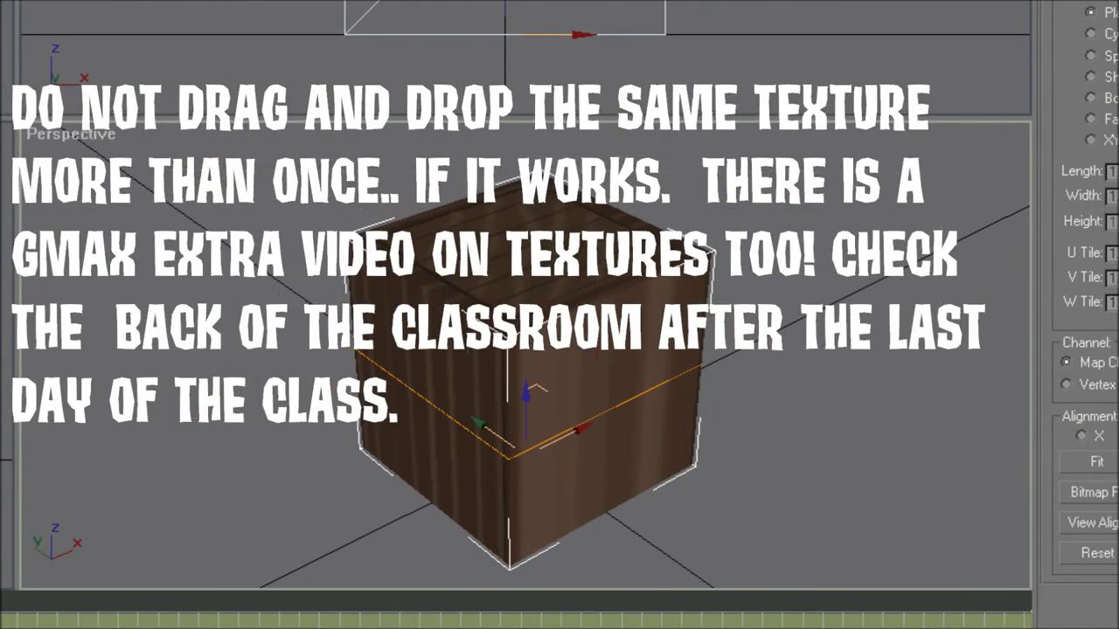
- Set the UVW Map mapping type to Box so the crate texture wraps every face
key(F3)
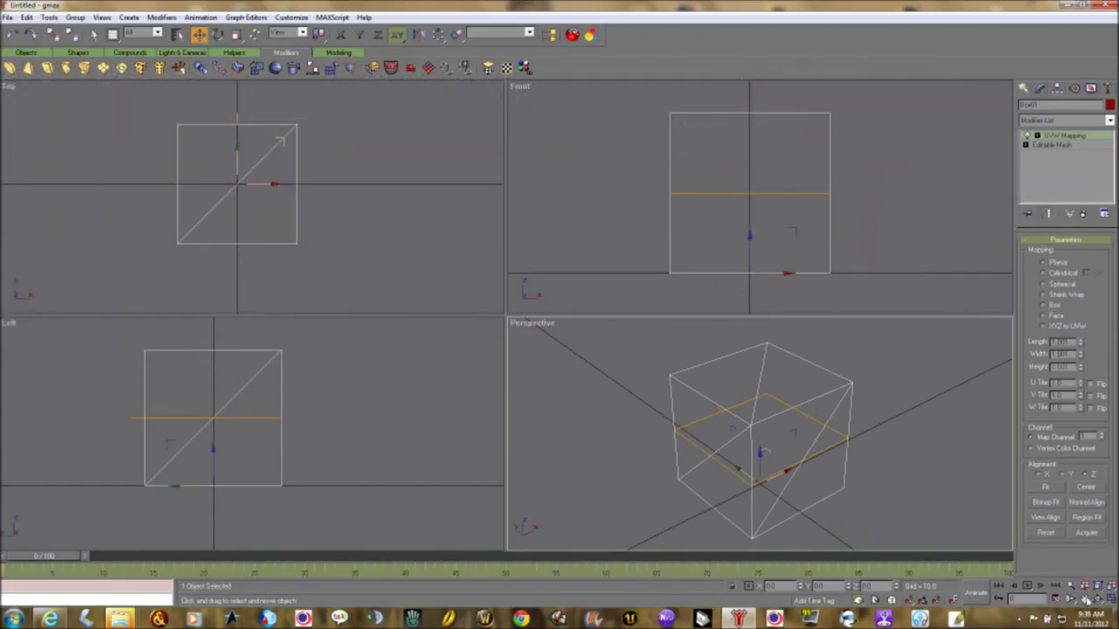
click(1086, 600)
key(F3)
key(F3)
key(F3)
key(F3)
key(F3)
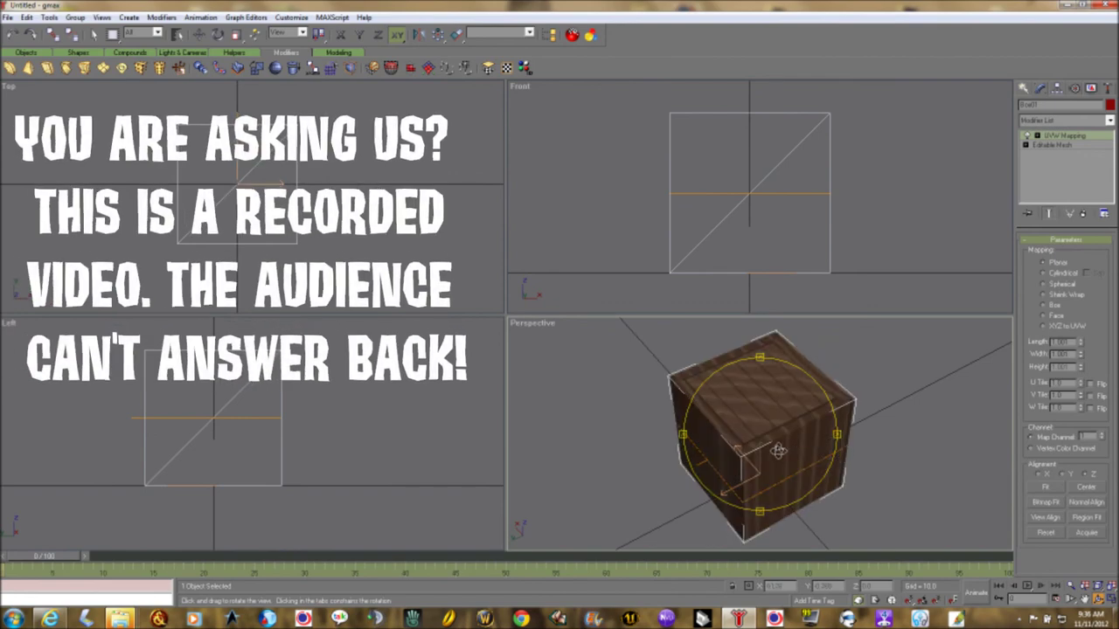
mouse_move(778, 450)
mouse_down()
mouse_move(728, 421)
mouse_move(757, 437)
mouse_move(772, 430)
mouse_move(760, 441)
mouse_move(787, 432)
mouse_up()
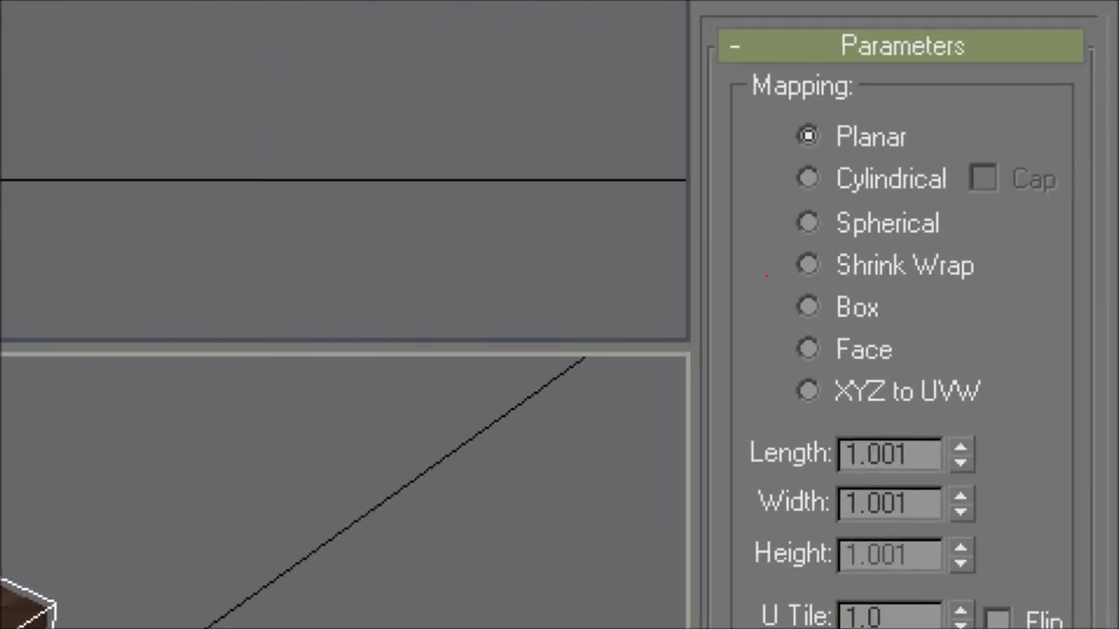
mouse_move(892, 285)
mouse_down()
mouse_move(775, 284)
mouse_move(746, 319)
mouse_move(795, 335)
mouse_move(895, 339)
mouse_move(916, 314)
mouse_move(883, 290)
mouse_up()
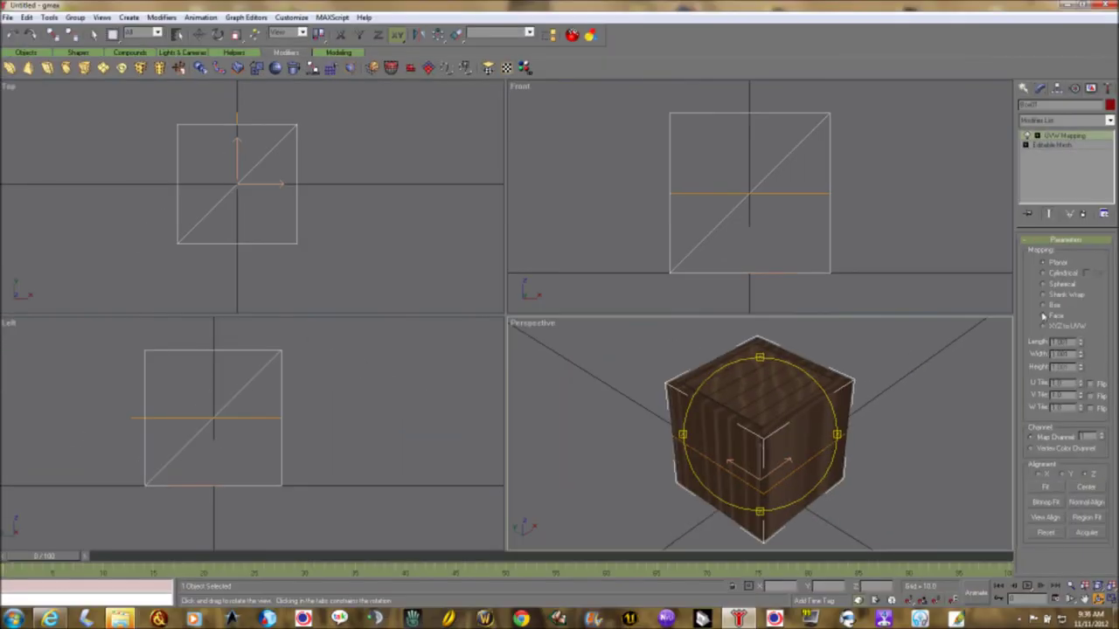
click(1043, 306)
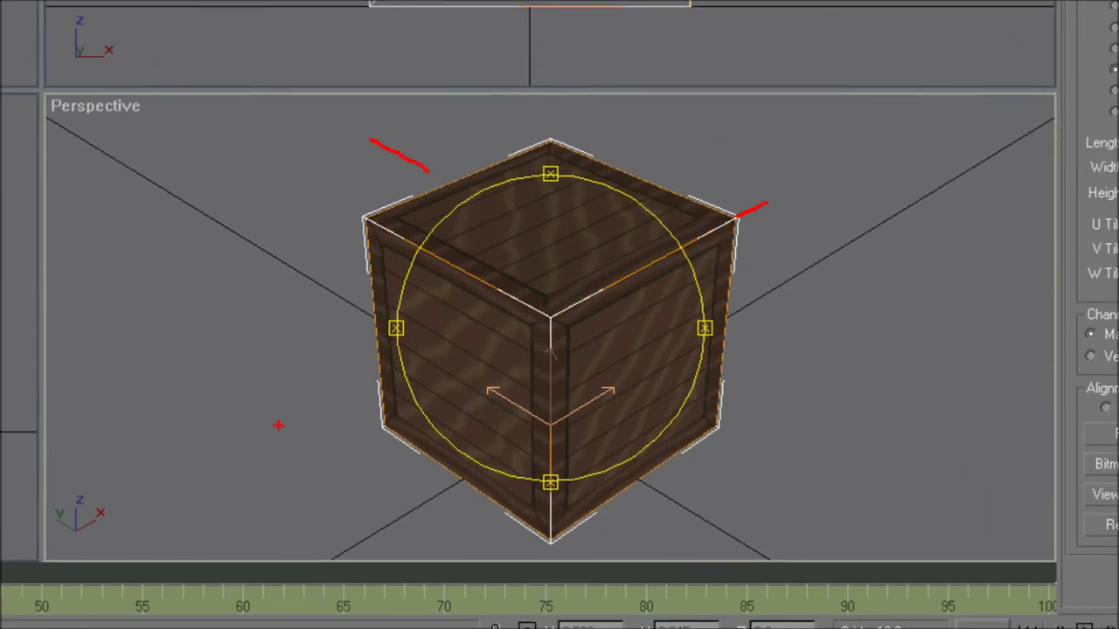
- Orbit and maximize the Perspective view to inspect the crate, then restore the four-viewport layout
drag(276, 444, 357, 408)
mouse_move(768, 493)
mouse_down()
mouse_move(703, 450)
mouse_move(661, 395)
mouse_up()
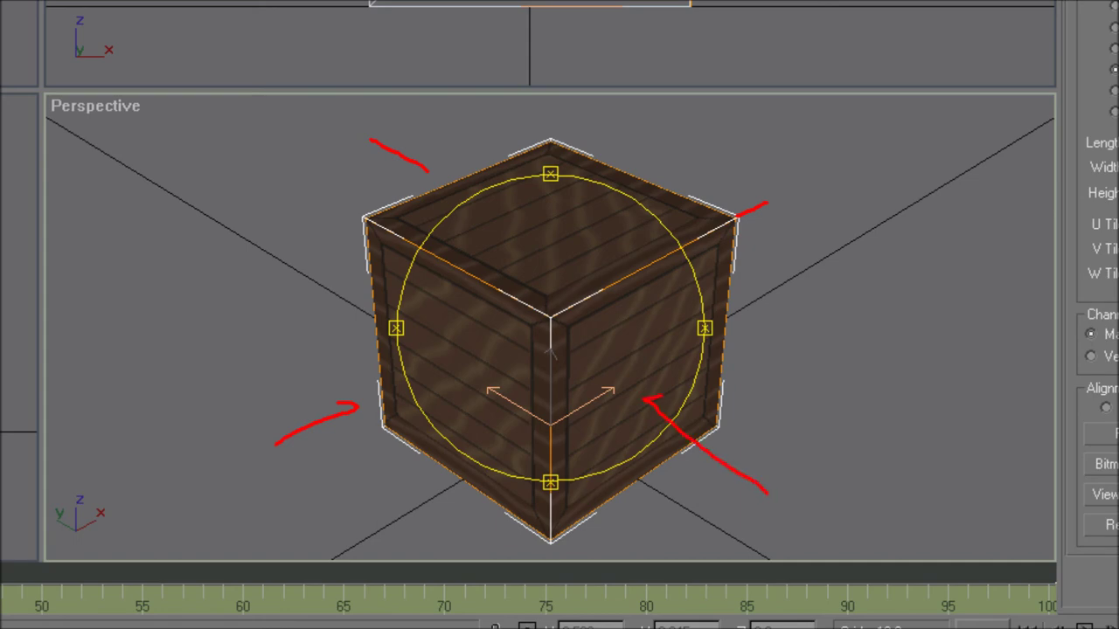
drag(551, 98, 542, 232)
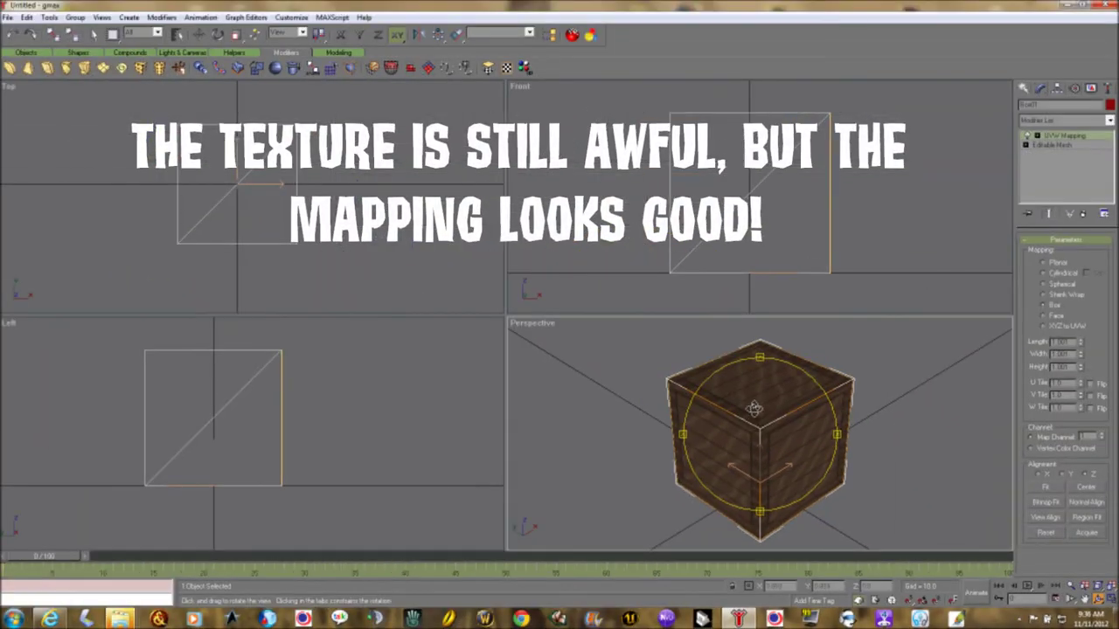
mouse_move(754, 408)
mouse_down()
mouse_move(765, 367)
mouse_move(757, 411)
mouse_up()
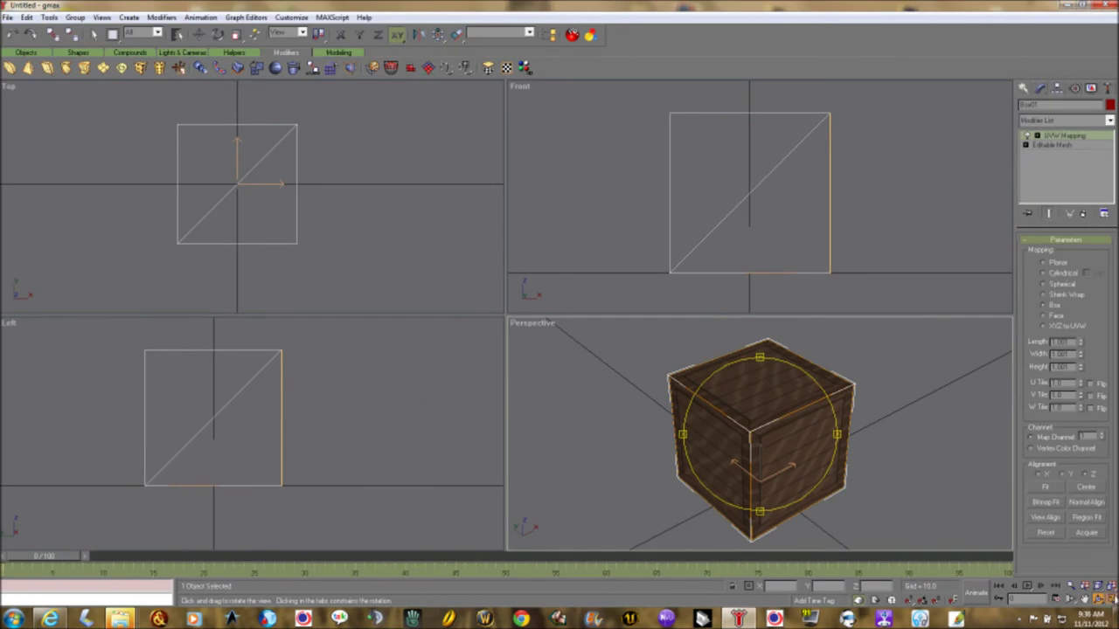
click(1099, 600)
key(F3)
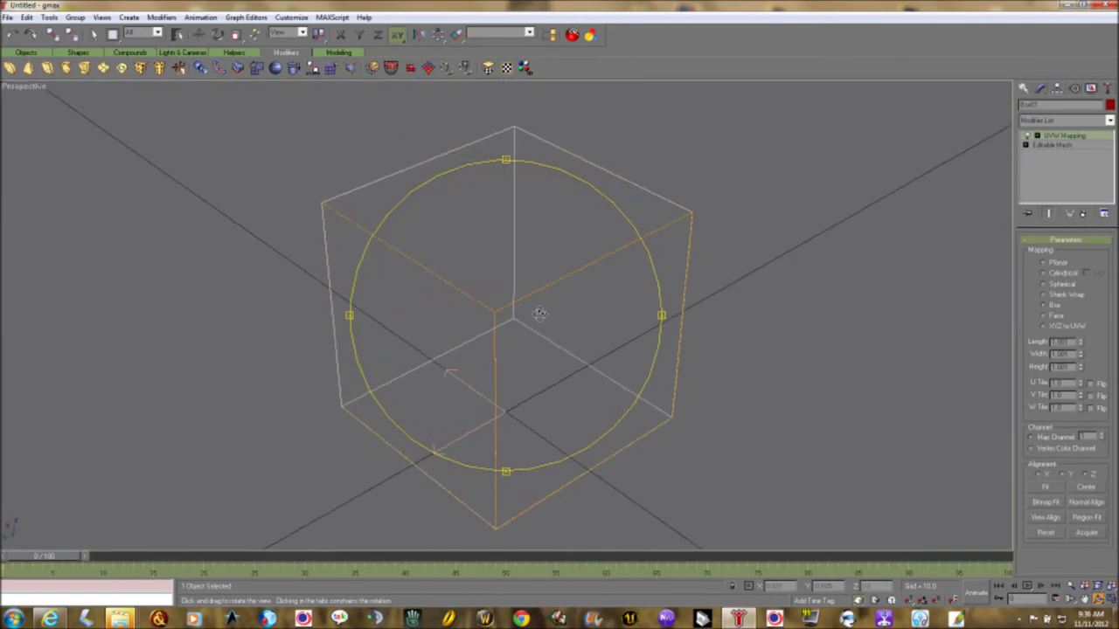
drag(540, 313, 582, 360)
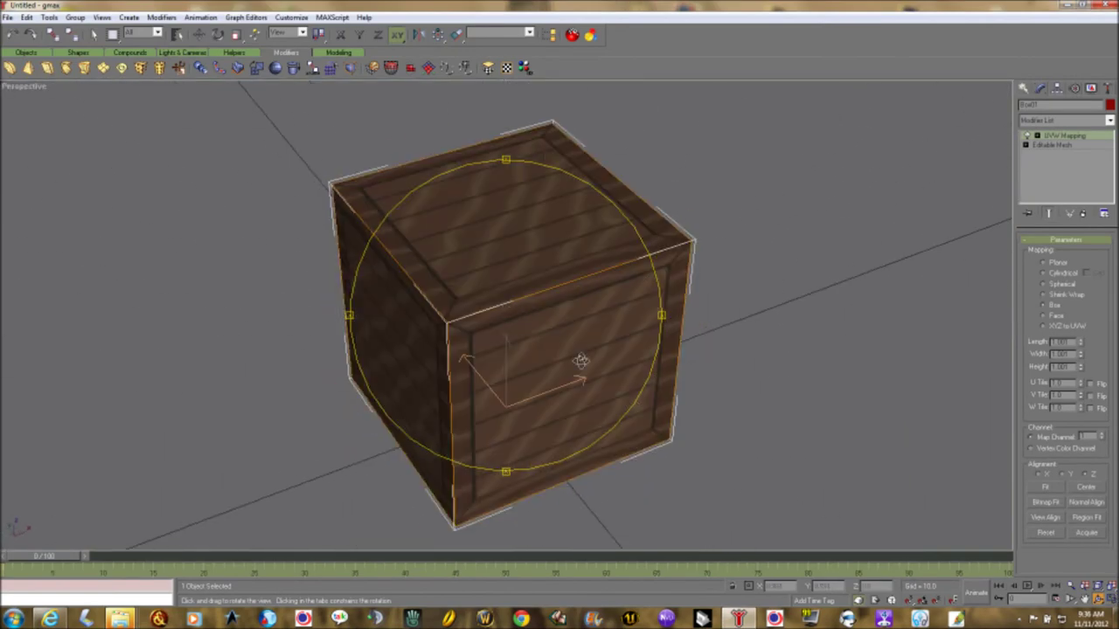
click(1106, 595)
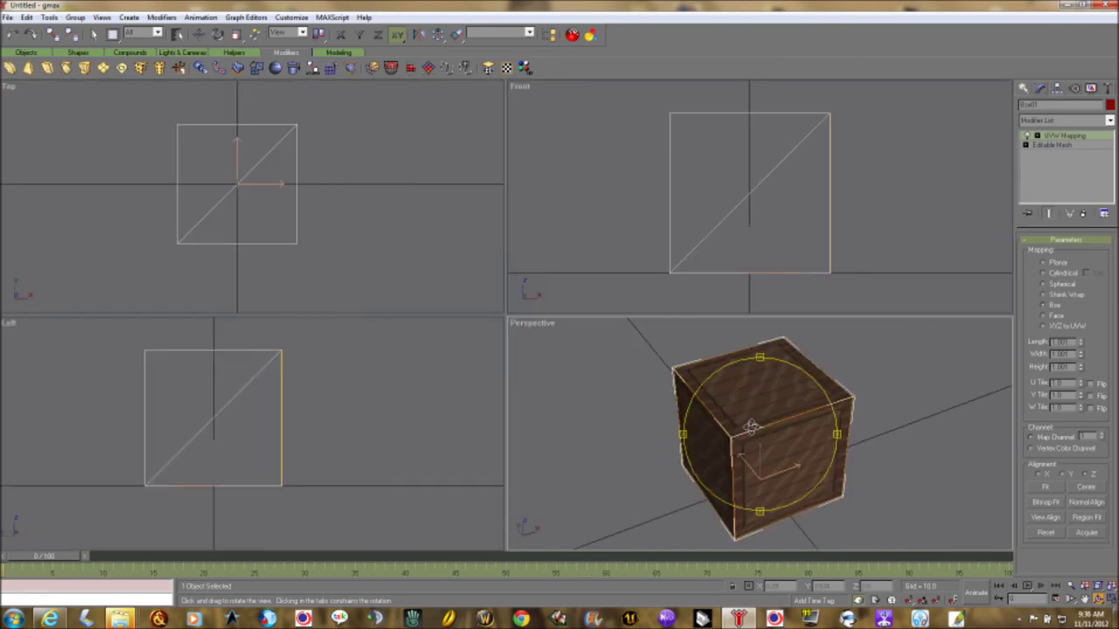
mouse_move(768, 430)
mouse_down()
mouse_move(789, 419)
mouse_move(761, 422)
mouse_move(828, 388)
mouse_move(764, 422)
mouse_up()
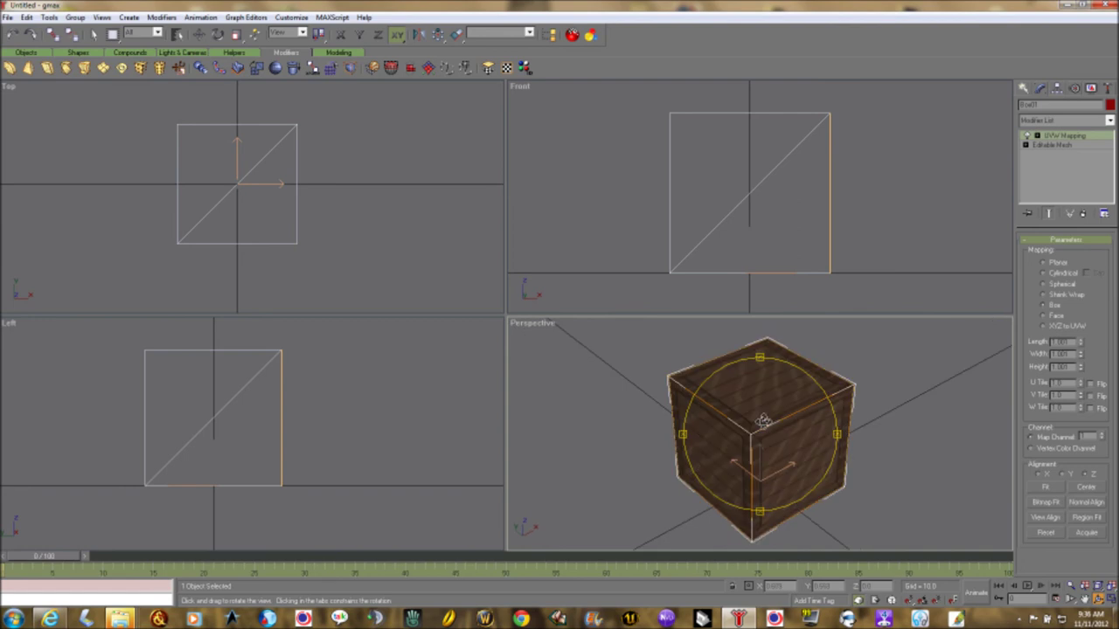
click(7, 18)
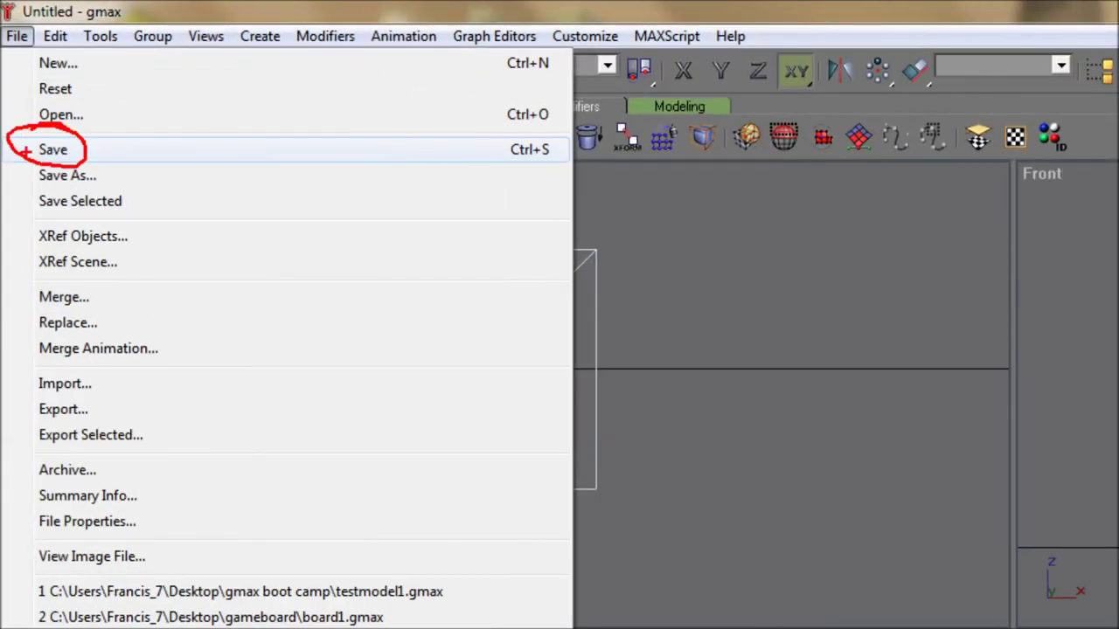
- Save the scene as cube1 in the Desktop's gmax boot camp folder
click(49, 151)
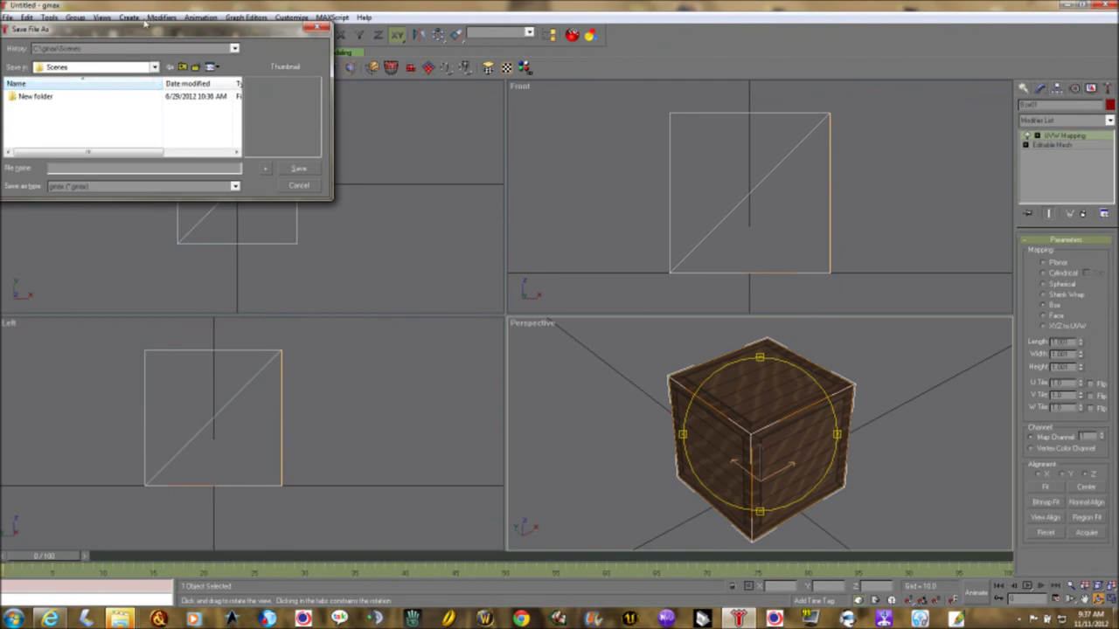
drag(144, 24, 271, 63)
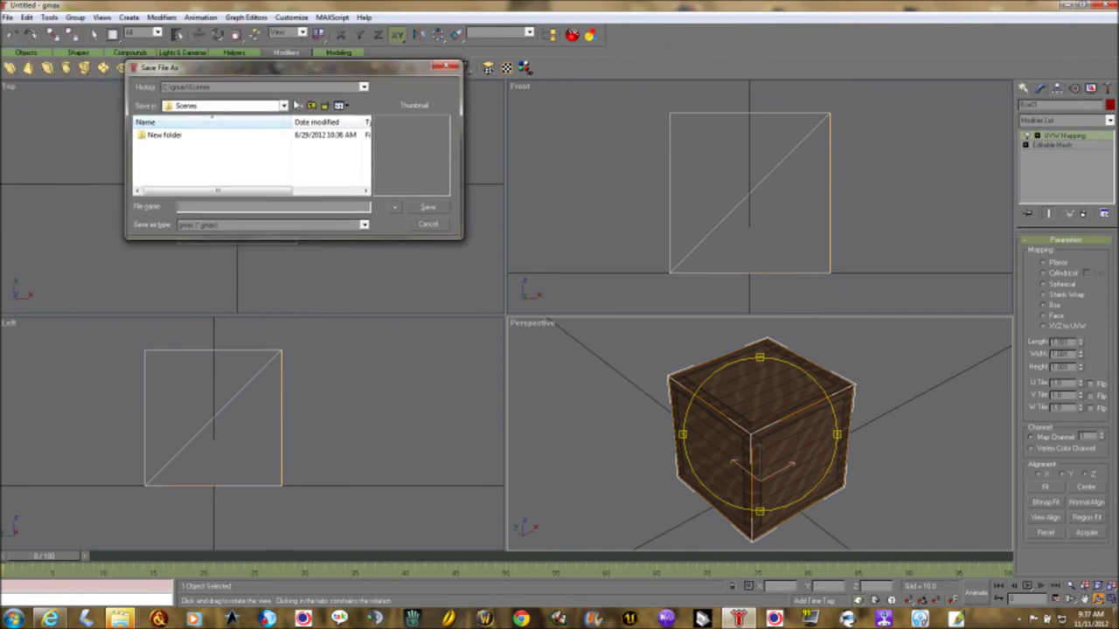
click(283, 107)
scroll(284, 127, up, 3)
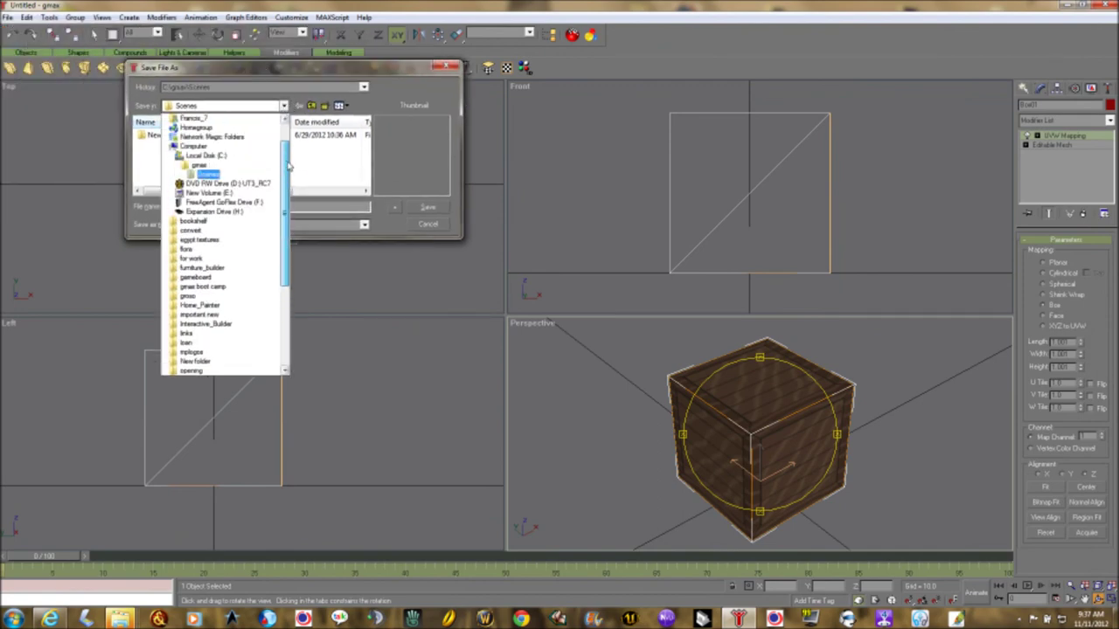
click(192, 119)
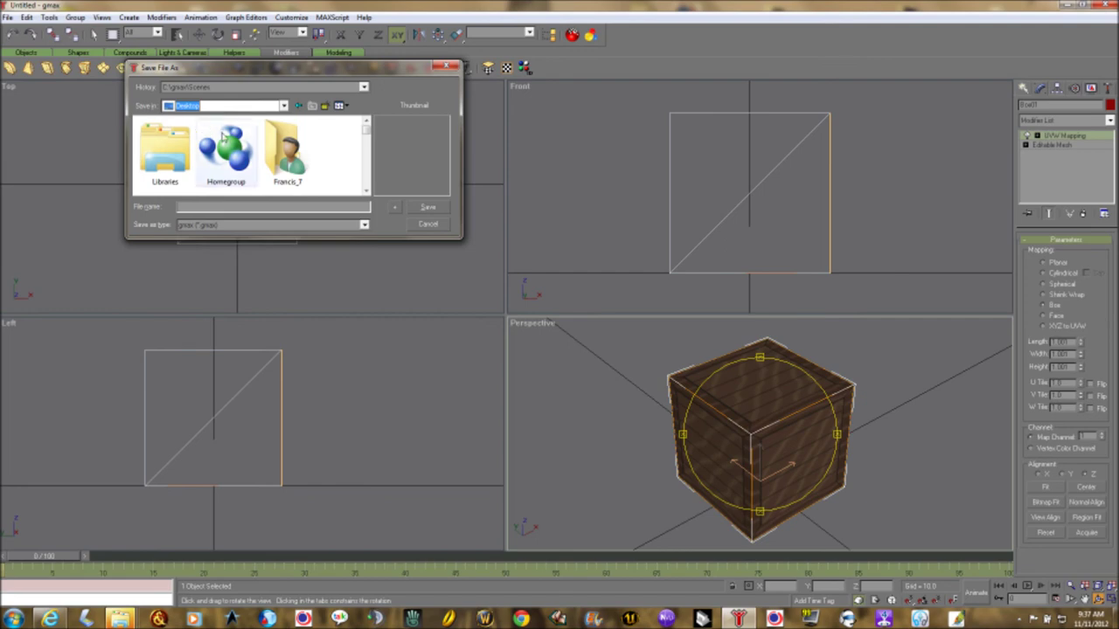
click(335, 156)
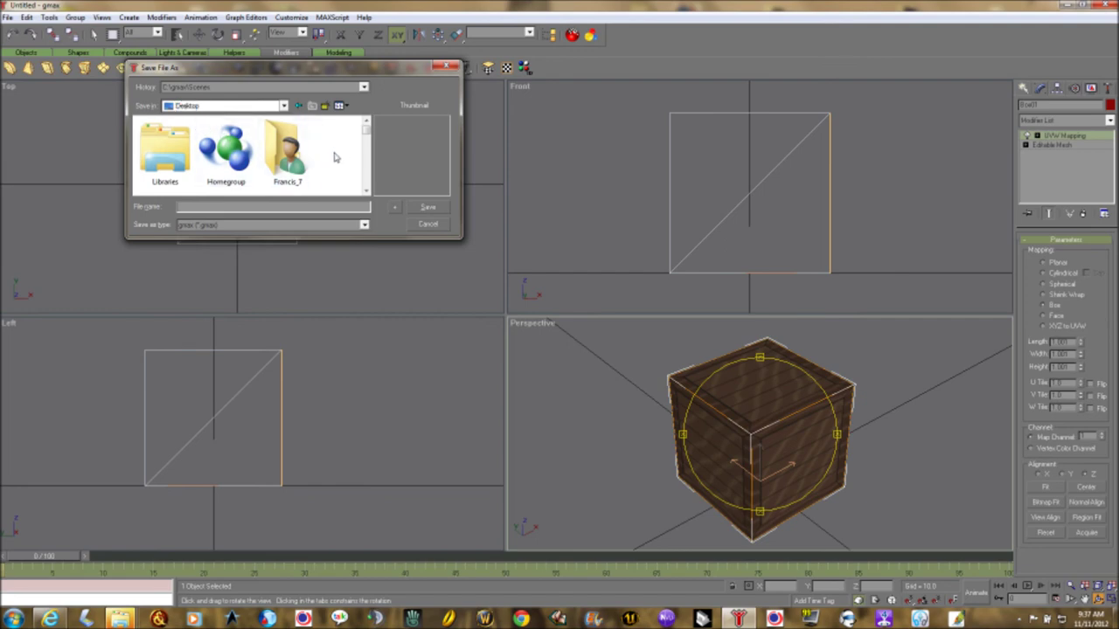
key(g)
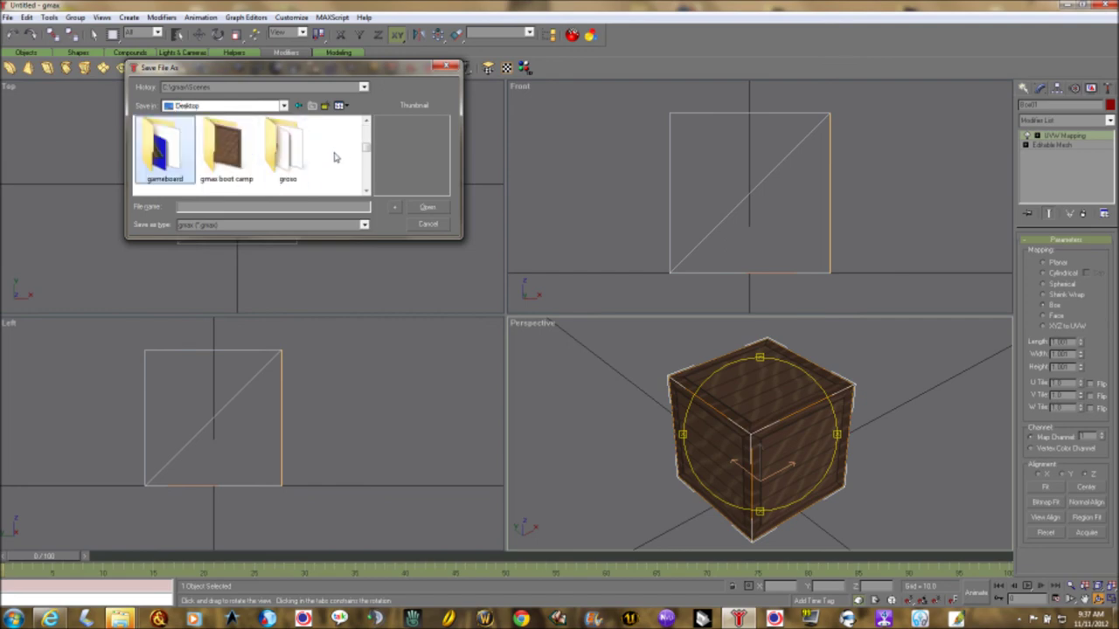
double_click(240, 162)
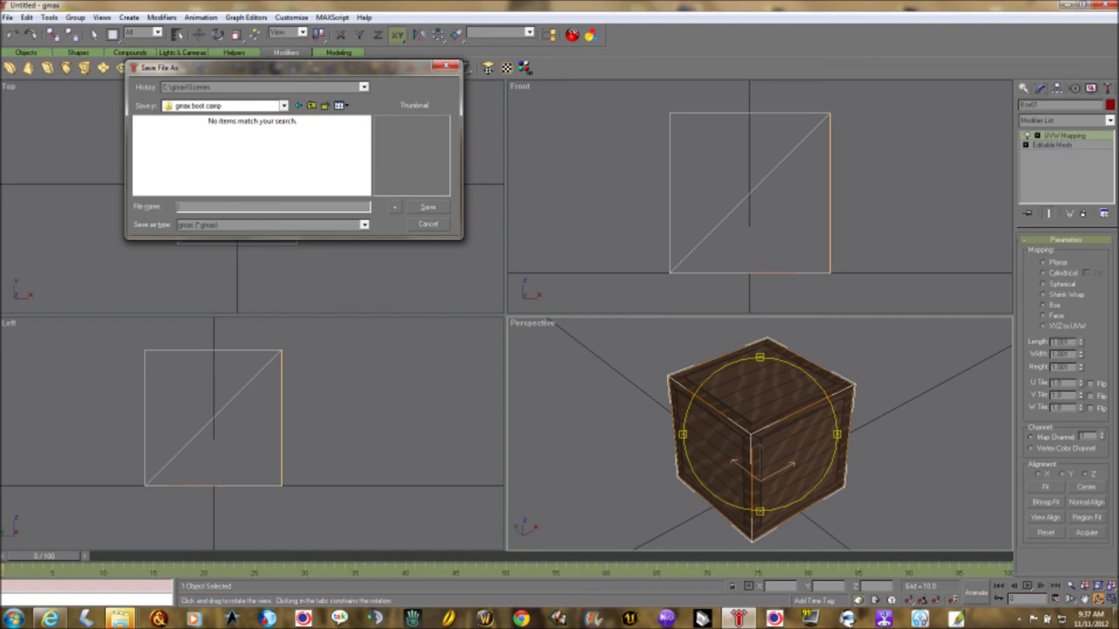
text(cube1)
key(Return)
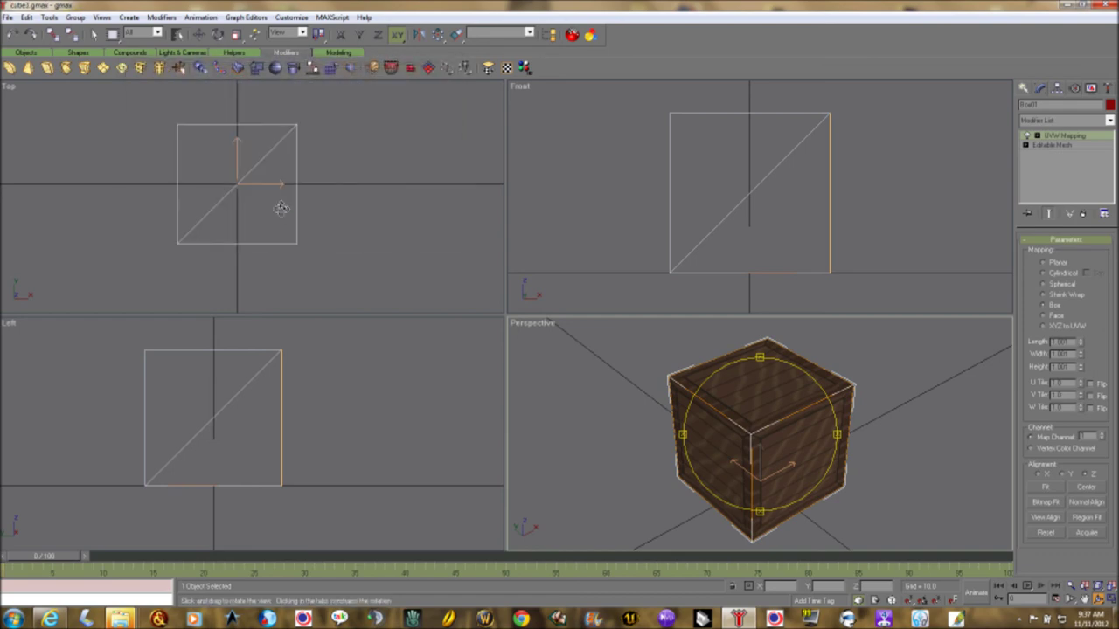
- Open the Material Navigator listing Mtl #1 with its wood diffuse map and move it aside
mouse_move(767, 415)
mouse_down()
mouse_move(778, 411)
mouse_move(768, 417)
mouse_up()
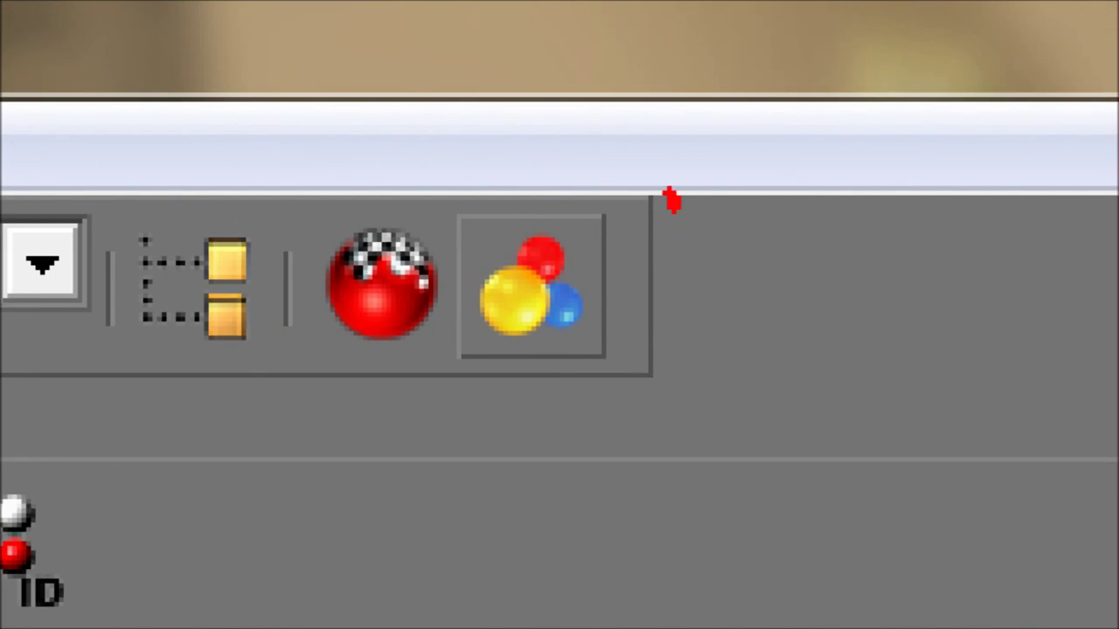
mouse_move(674, 202)
mouse_down()
mouse_move(457, 223)
mouse_move(489, 398)
mouse_move(619, 182)
mouse_up()
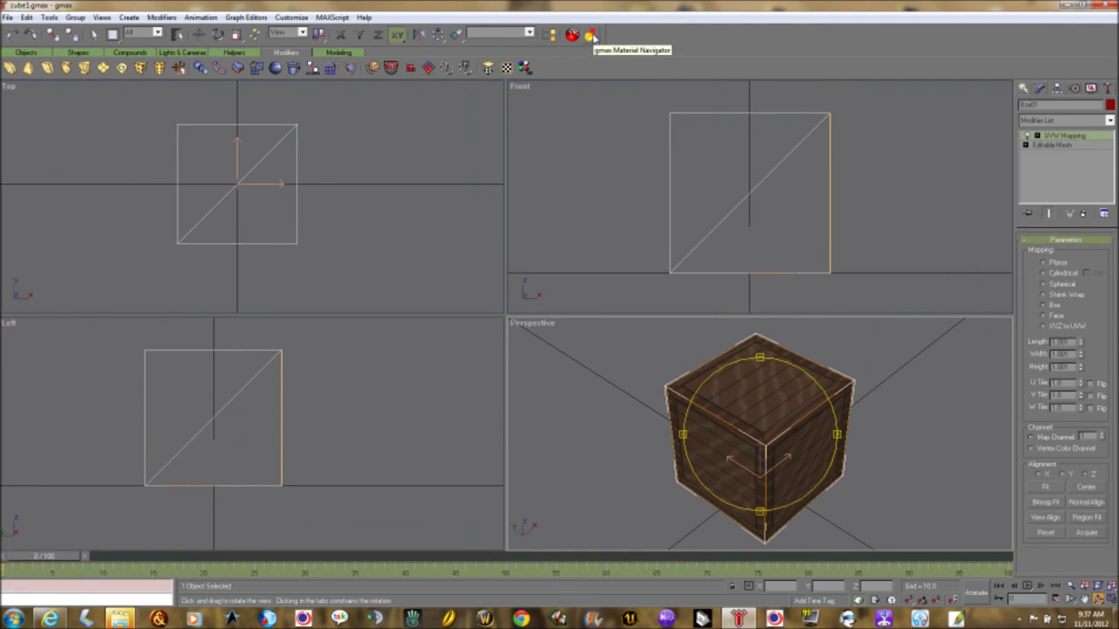
click(591, 36)
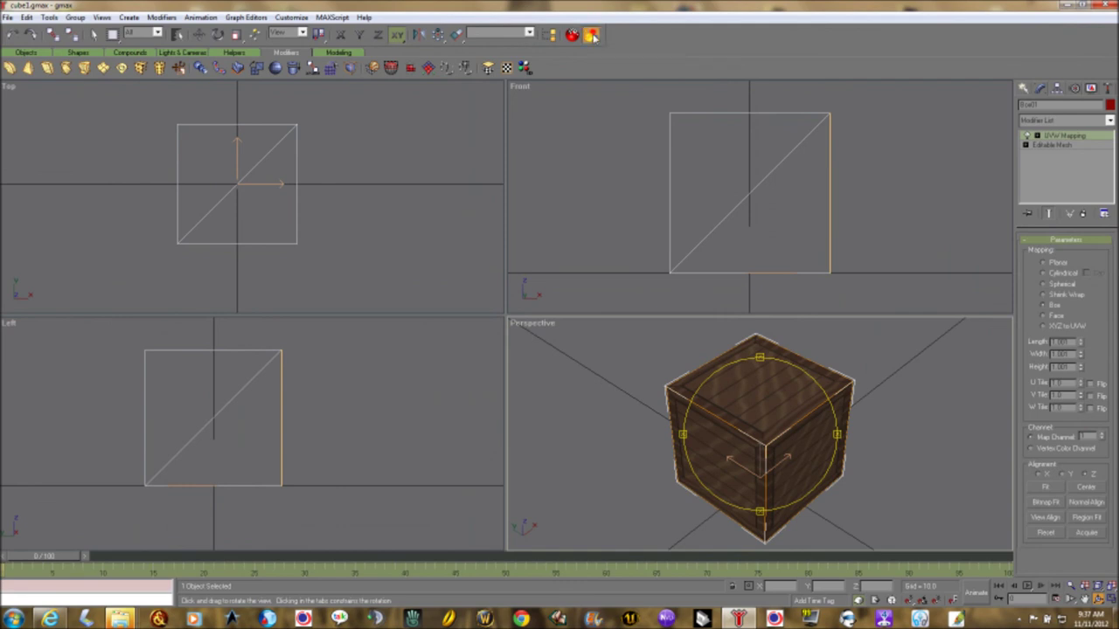
drag(276, 149, 311, 150)
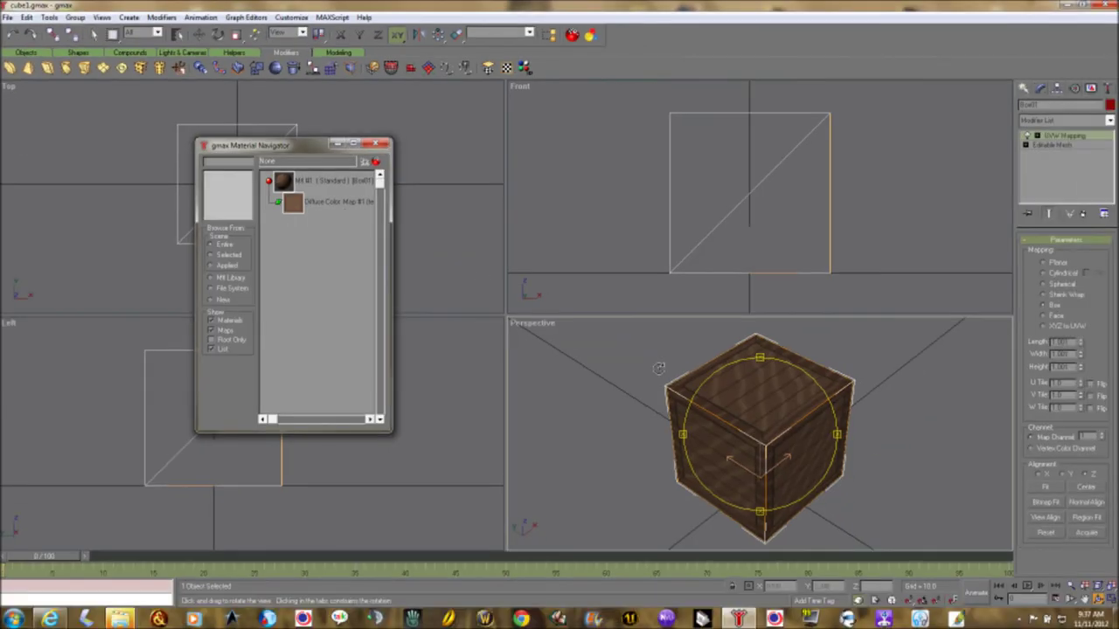
- Toggle the crate's textured display in Perspective and reposition the Material Navigator beside the viewports
click(755, 430)
key(F3)
key(F3)
key(F3)
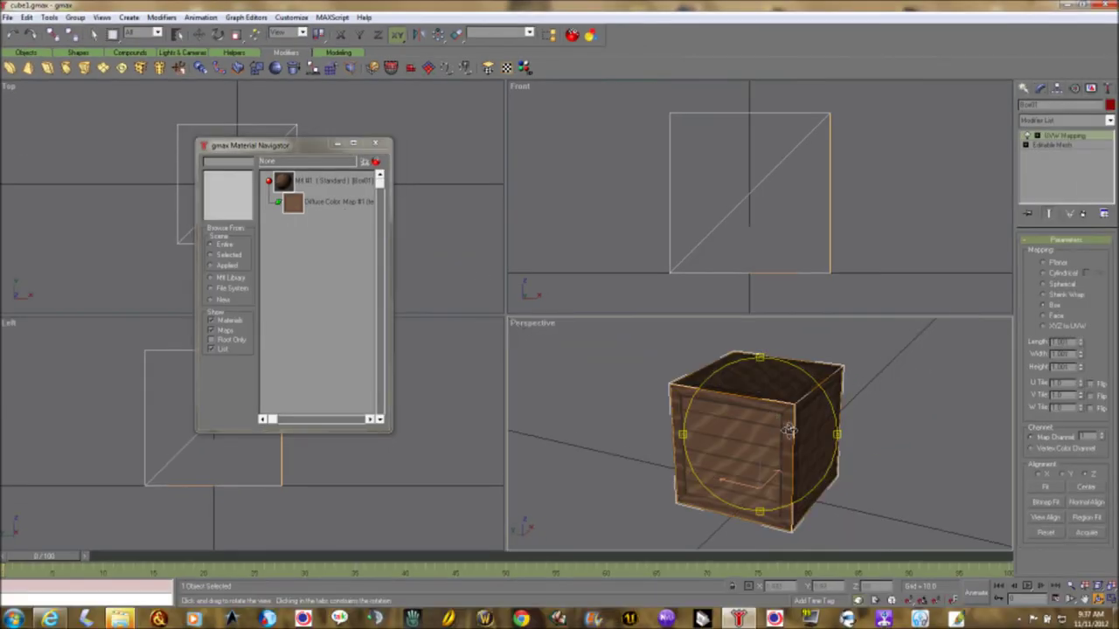
key(F3)
key(F3)
key(F3)
key(F3)
key(F3)
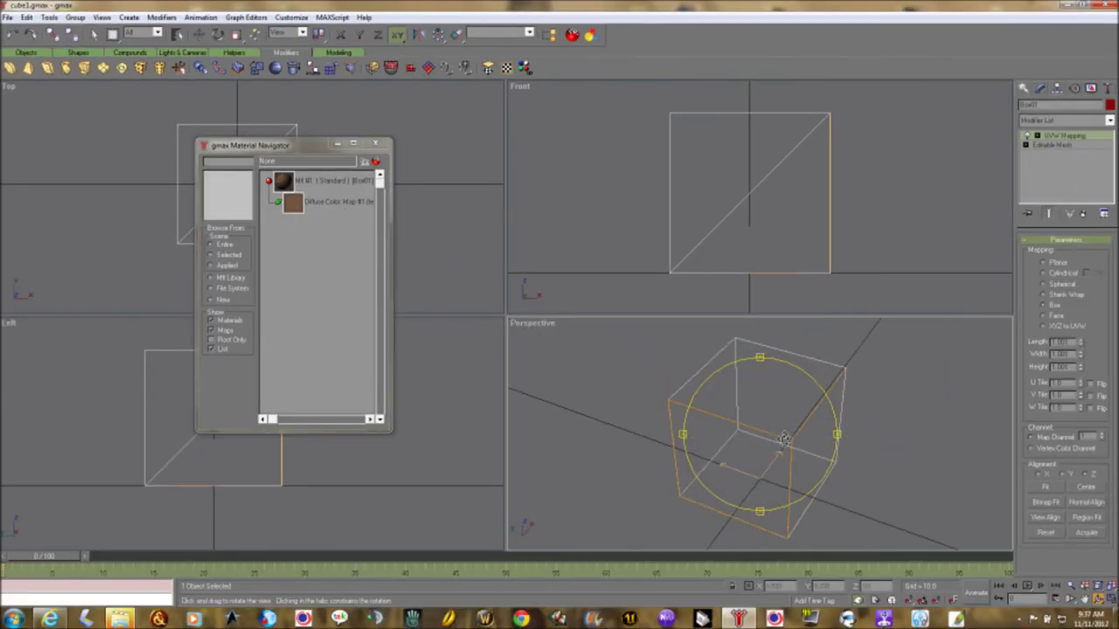
key(F3)
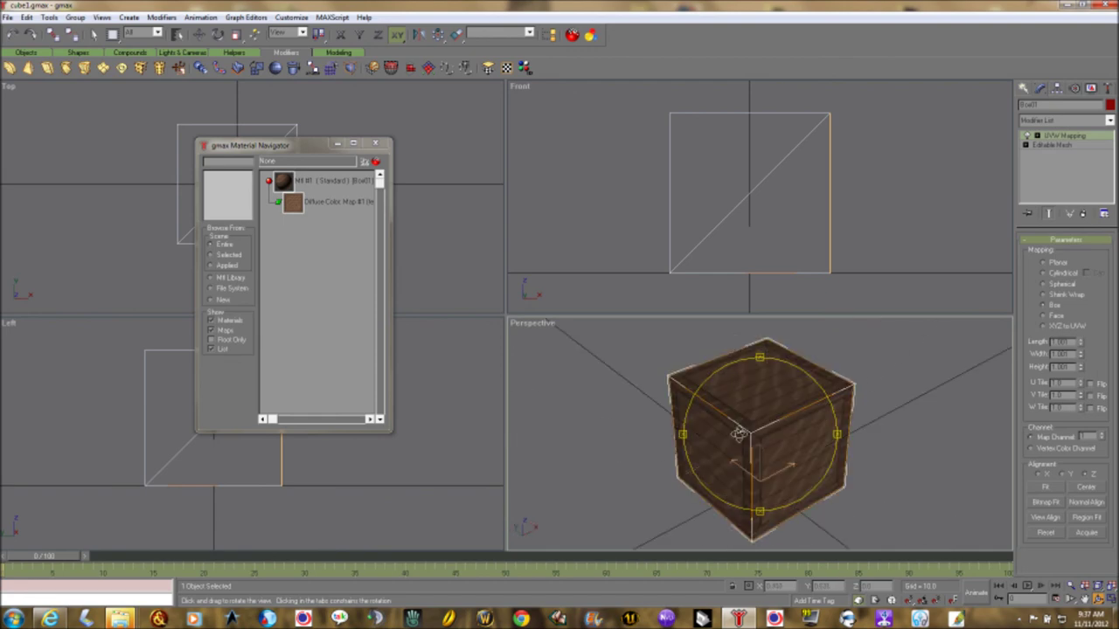
drag(304, 150, 280, 151)
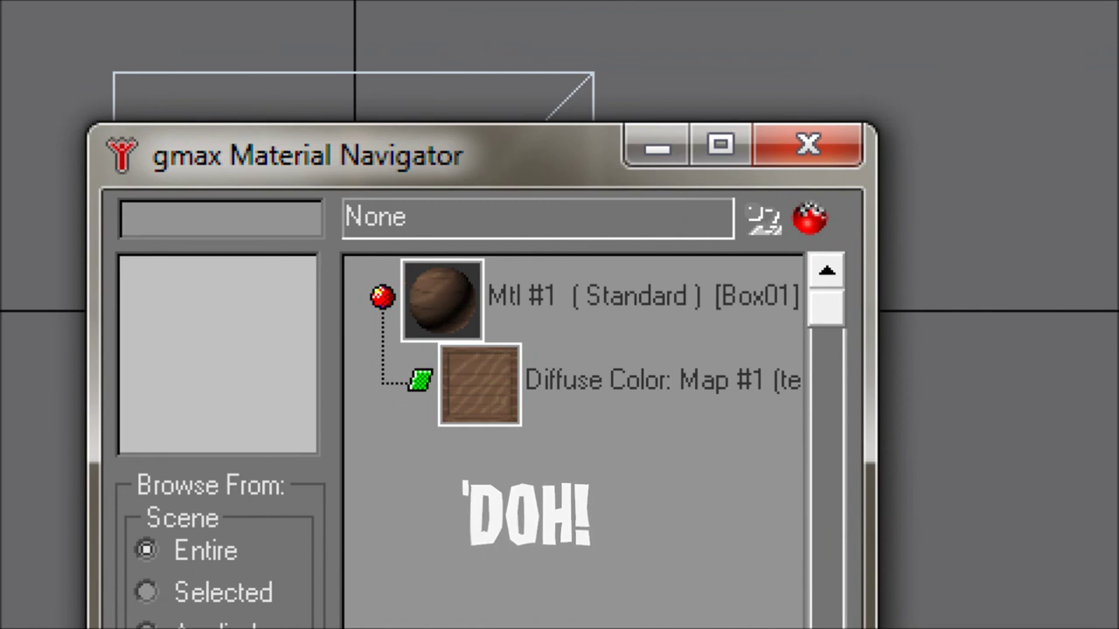
mouse_move(378, 231)
mouse_down()
mouse_move(325, 258)
mouse_move(338, 466)
mouse_move(444, 479)
mouse_up()
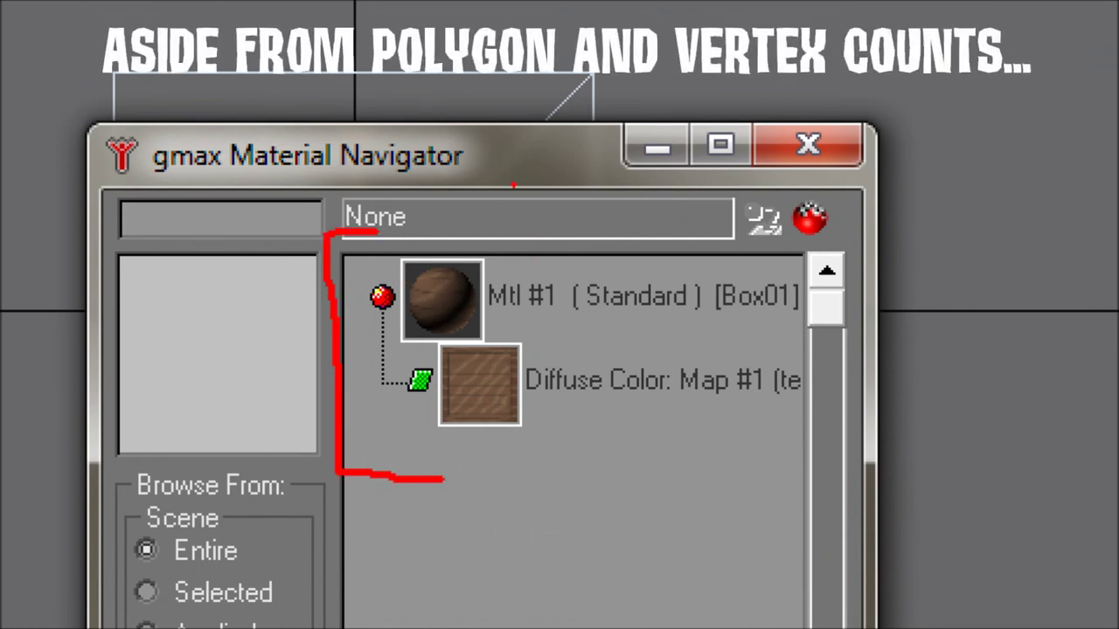
drag(514, 186, 445, 279)
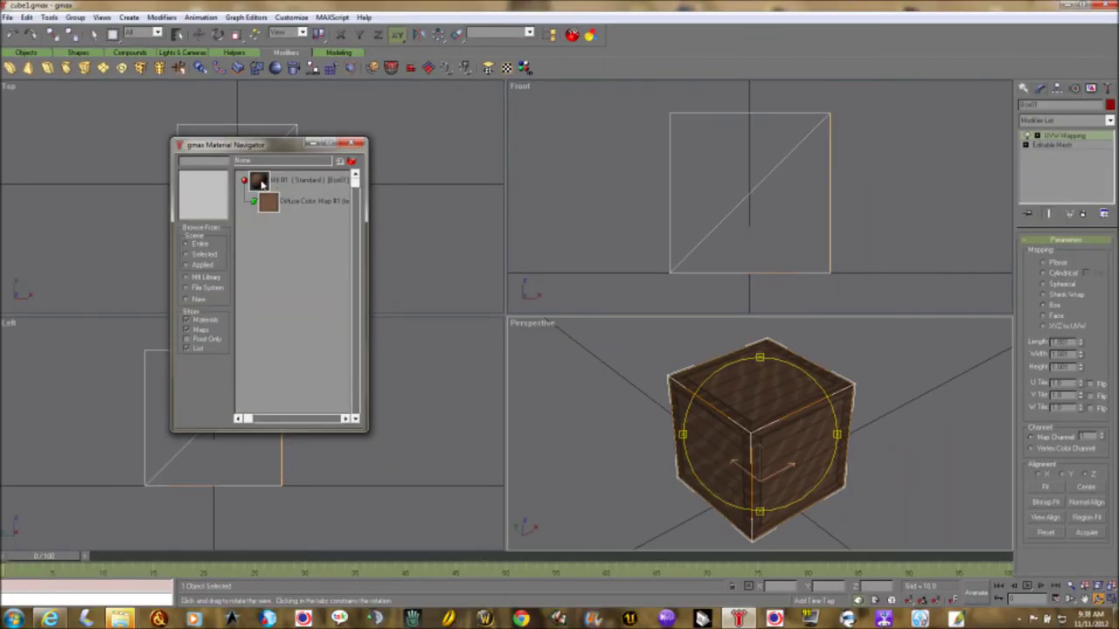
- Open Mtl #1 in the Material Editor and start replacing its name with F7crate
double_click(261, 184)
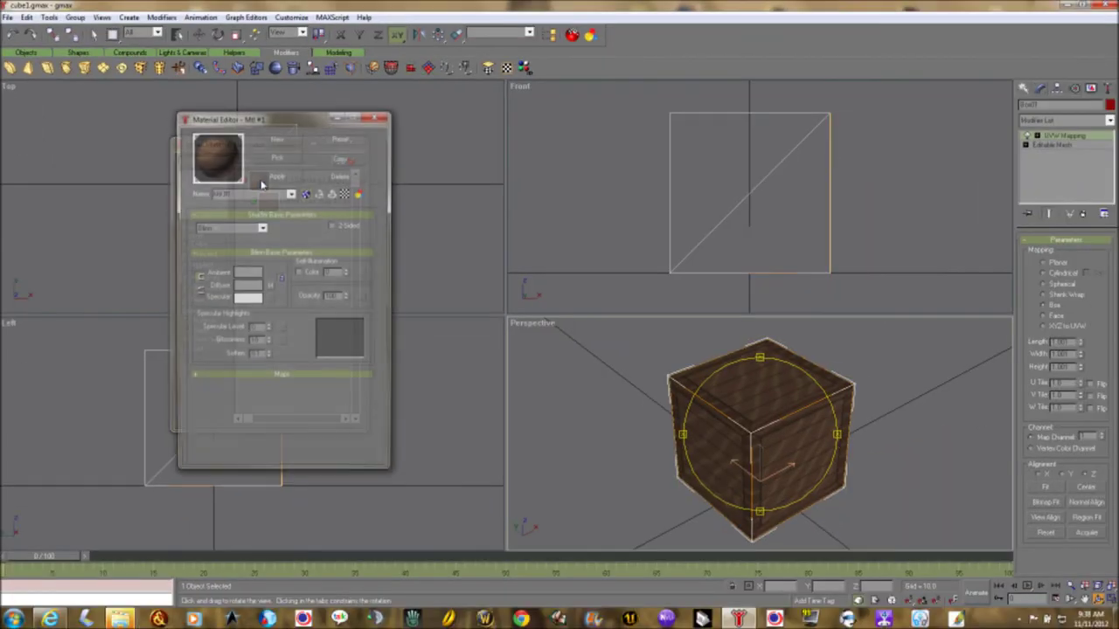
mouse_move(278, 121)
mouse_down()
mouse_move(310, 119)
mouse_move(262, 115)
mouse_up()
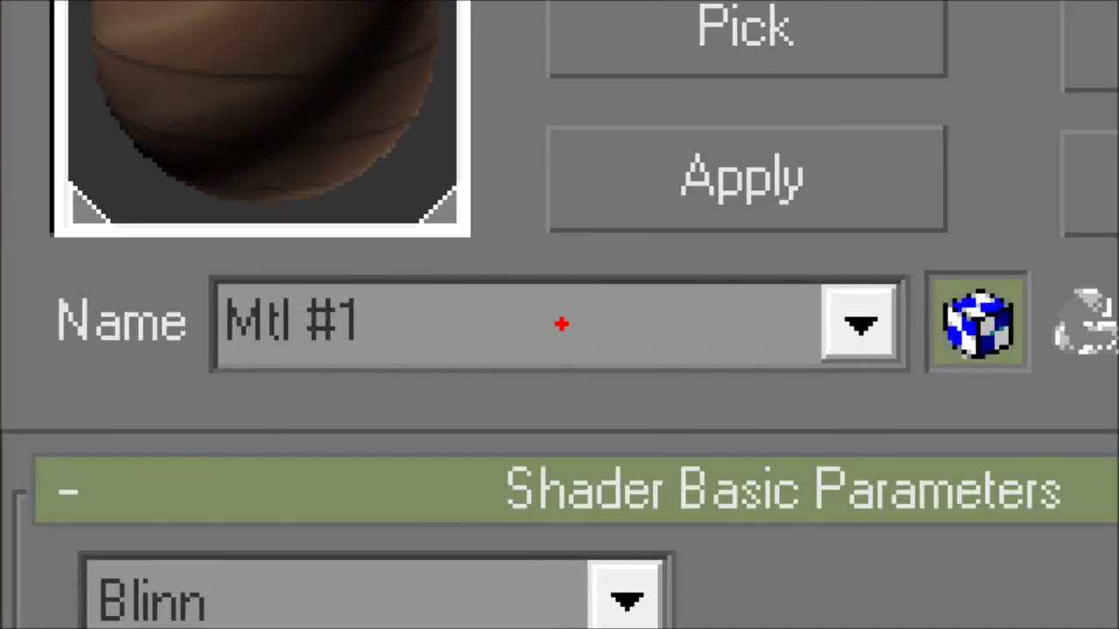
mouse_move(155, 380)
mouse_down()
mouse_move(155, 435)
mouse_move(363, 435)
mouse_move(479, 404)
mouse_up()
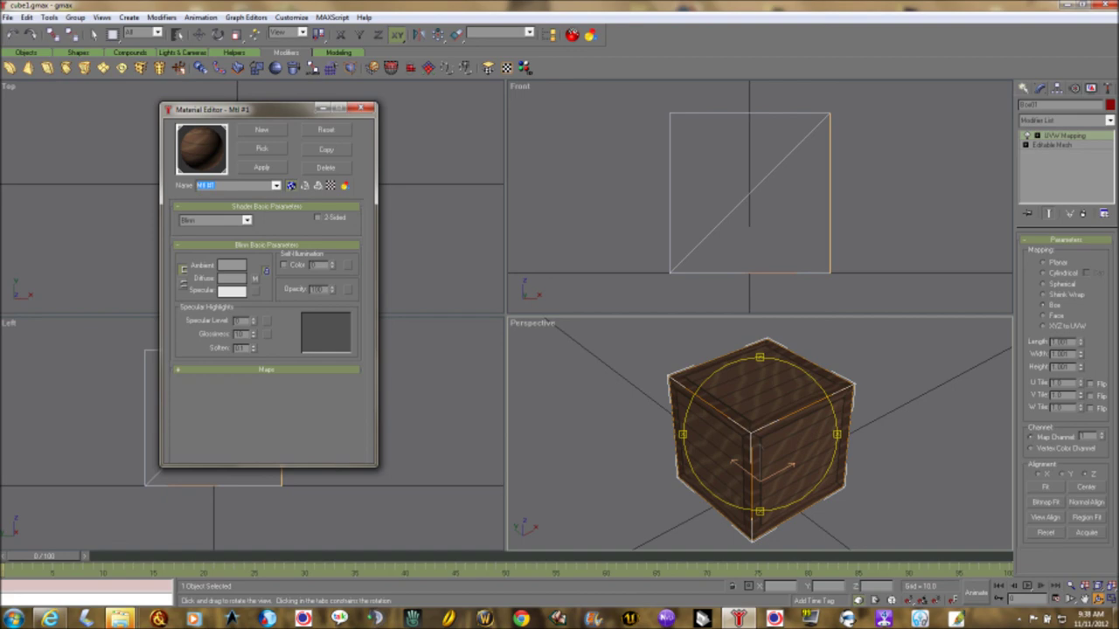
text(f)
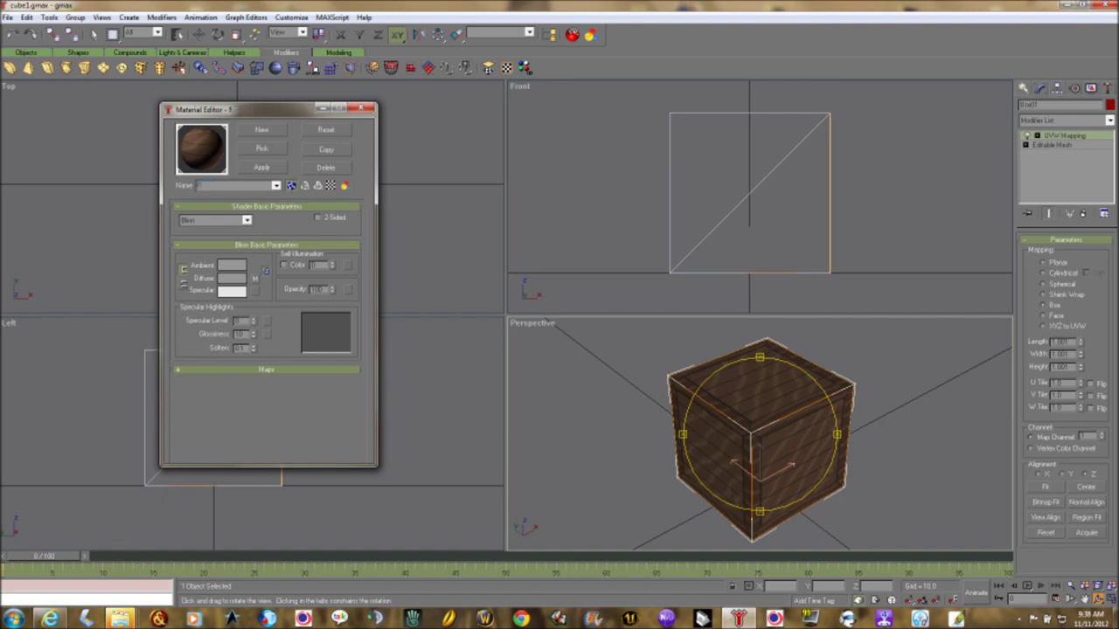